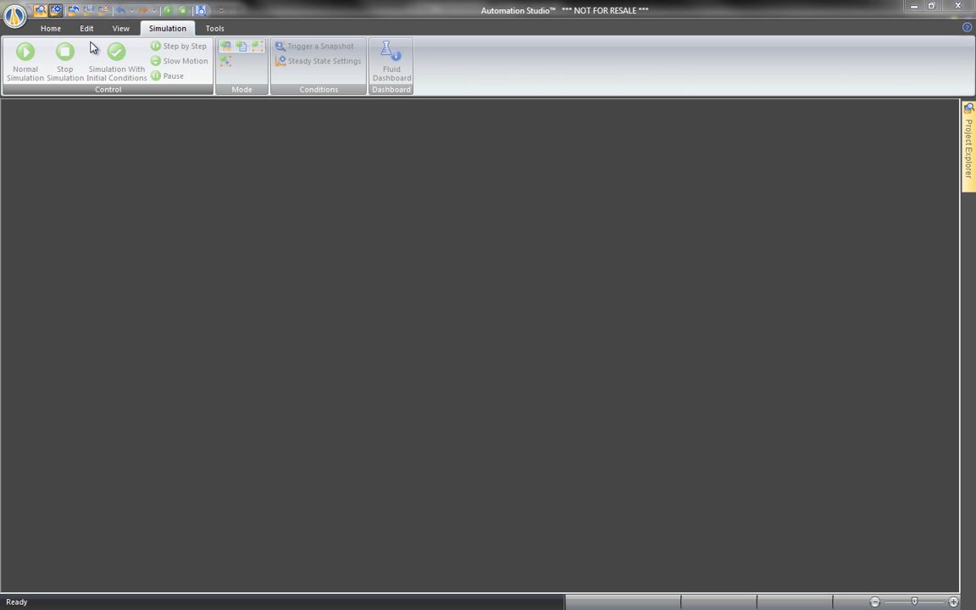
- Create a new blank project from the None template
{"action": "left_click", "coordinate": [50, 29]}
{"action": "left_click", "coordinate": [23, 56]}
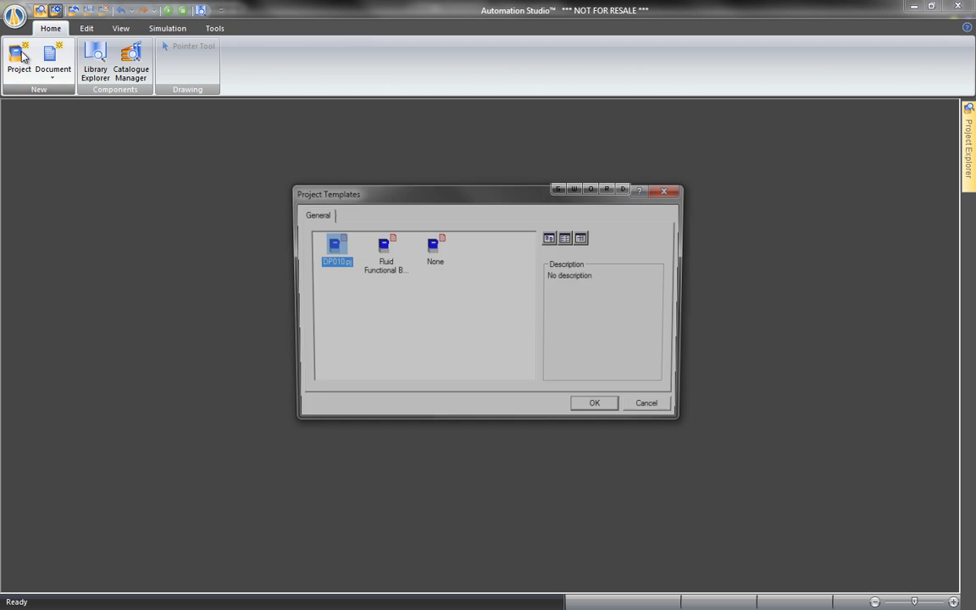
{"action": "left_click", "coordinate": [434, 253]}
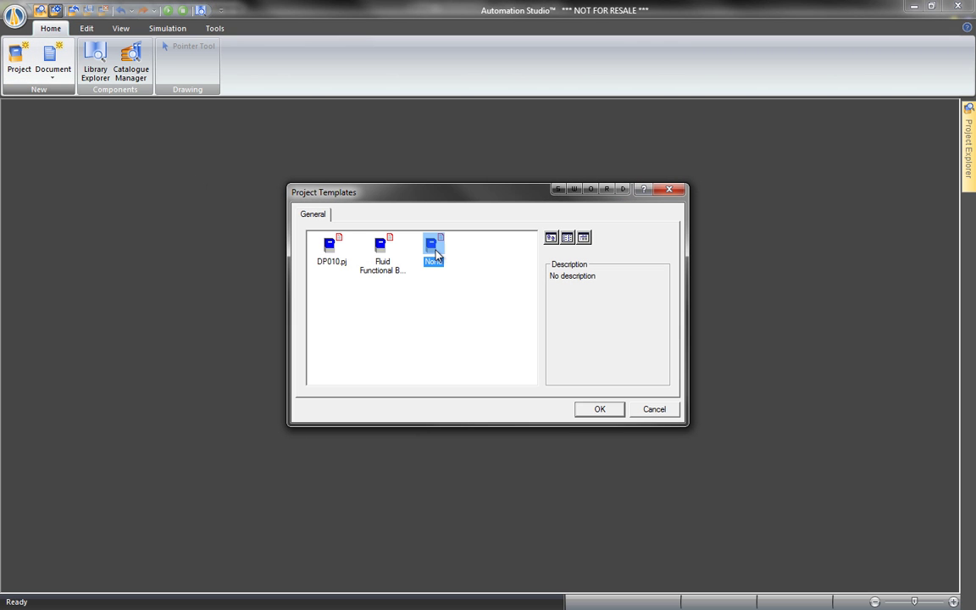
{"action": "left_click", "coordinate": [598, 410]}
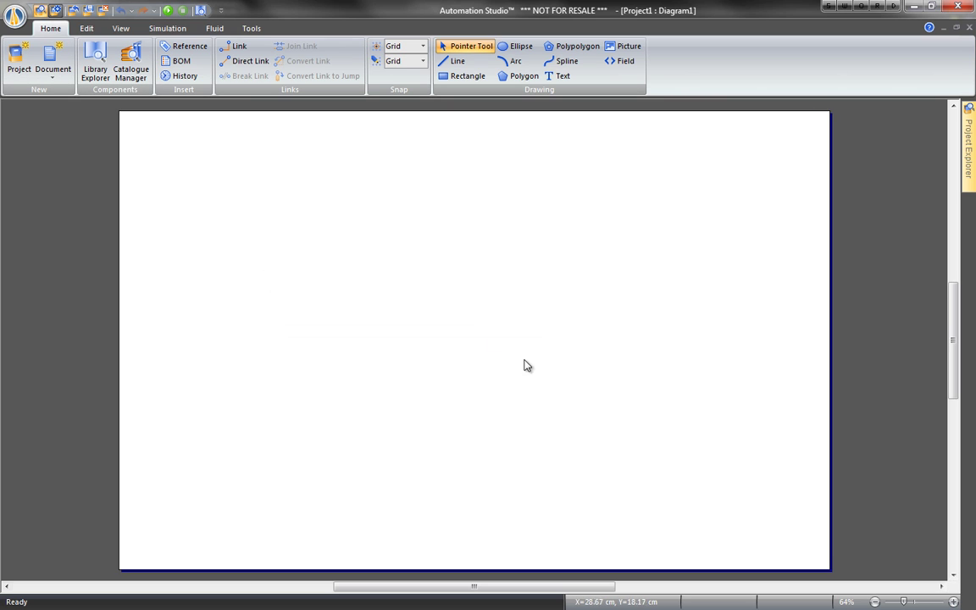
- Open the Library Explorer showing the Hydraulic component library
{"action": "left_click", "coordinate": [95, 66]}
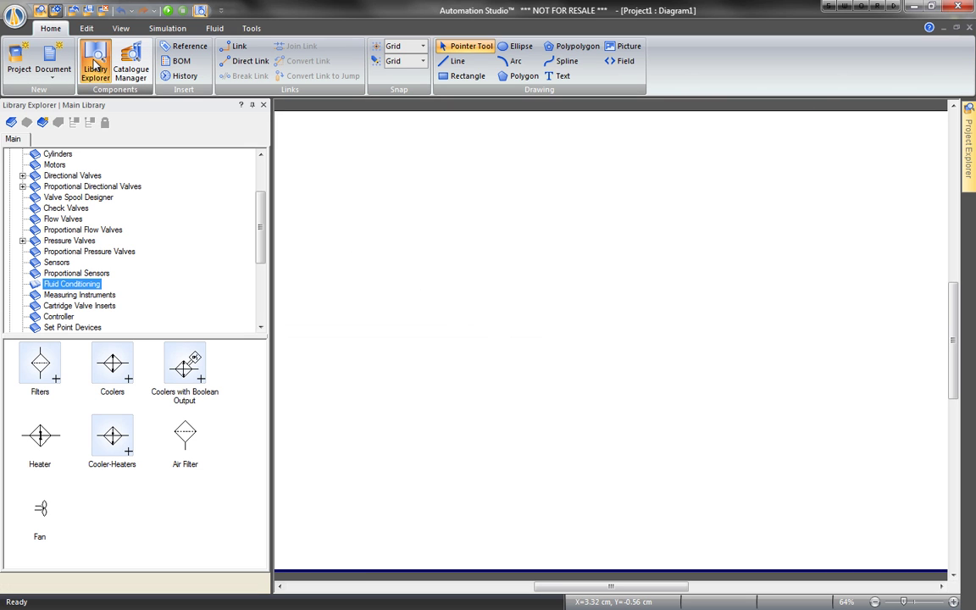
{"action": "left_click_drag", "start_coordinate": [261, 219], "coordinate": [260, 164]}
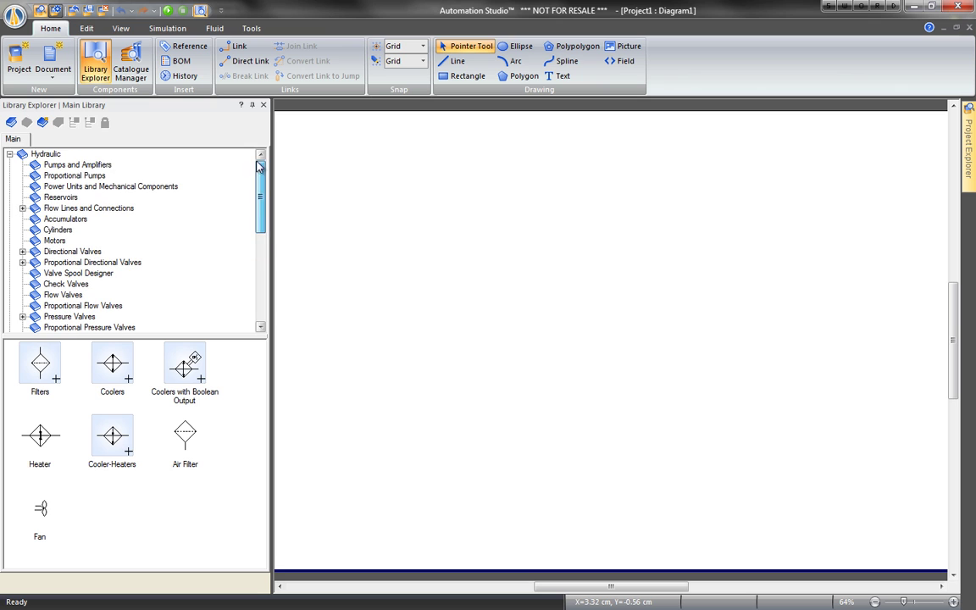
{"action": "left_click", "coordinate": [47, 154]}
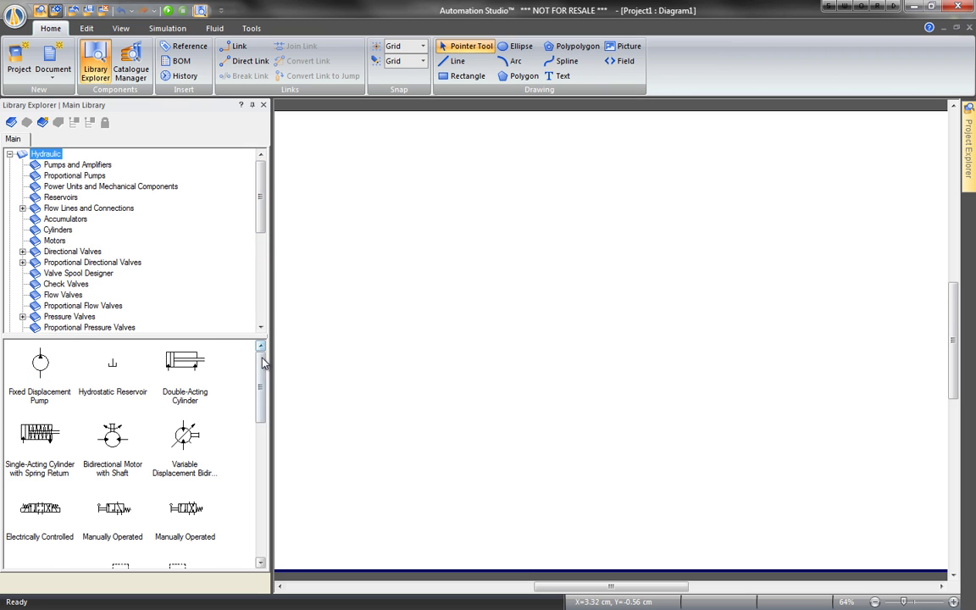
{"action": "mouse_move", "coordinate": [261, 364]}
{"action": "left_mouse_down"}
{"action": "mouse_move", "coordinate": [257, 476]}
{"action": "mouse_move", "coordinate": [254, 381]}
{"action": "left_mouse_up"}
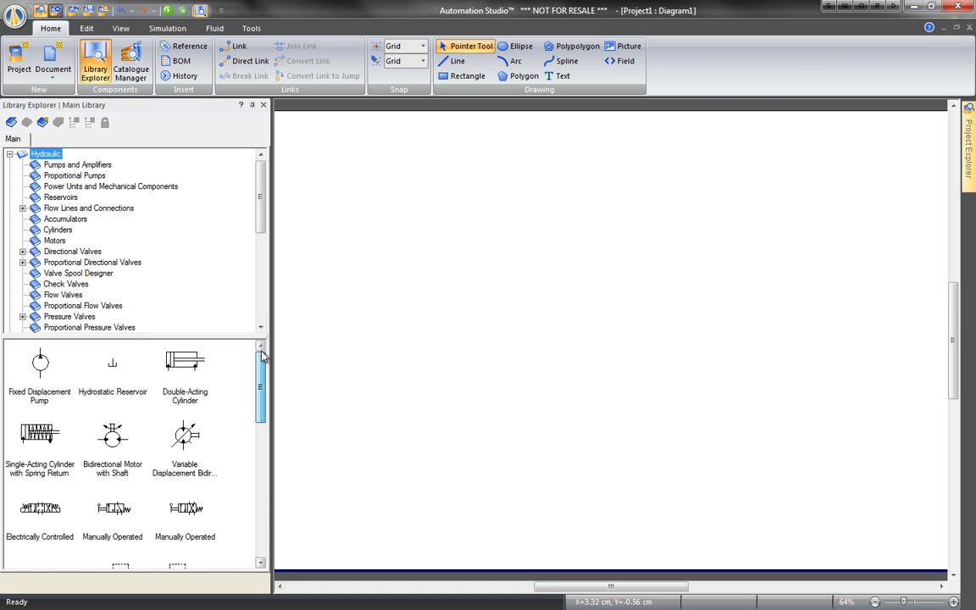
- Place fixed displacement pump P1, with shaft, from Pumps and Amplifiers onto the diagram
{"action": "left_click", "coordinate": [61, 167]}
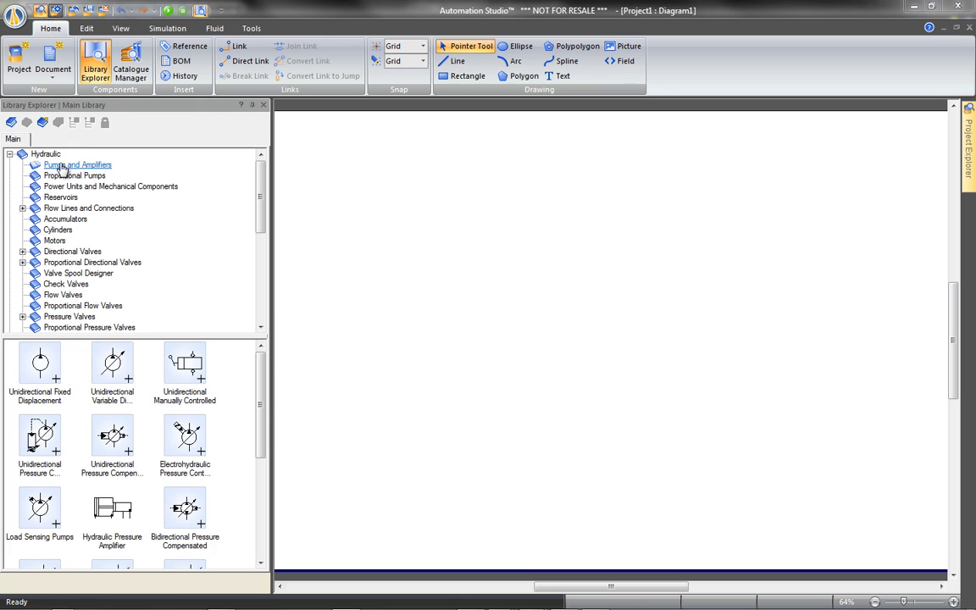
{"action": "right_click", "coordinate": [42, 362]}
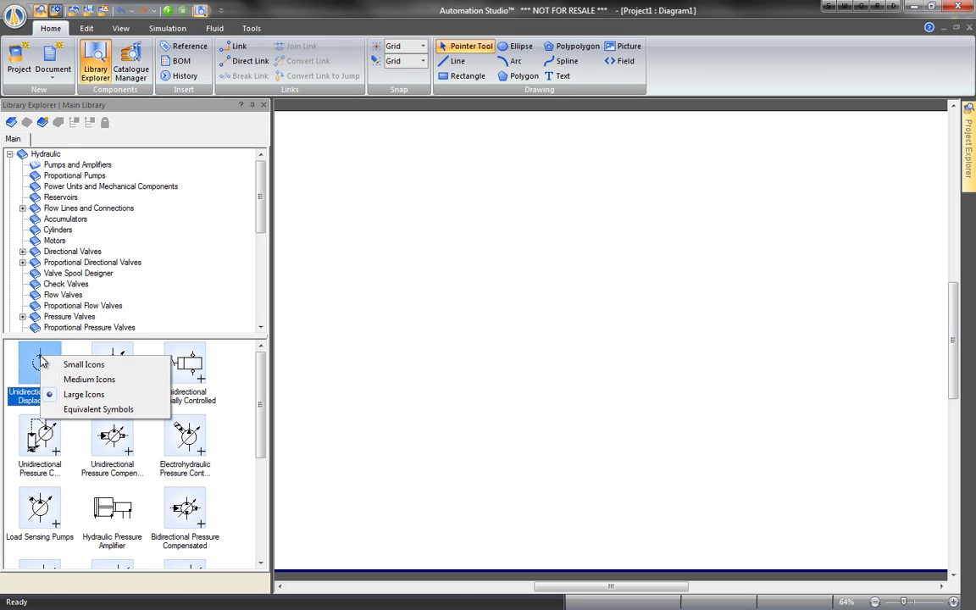
{"action": "left_click", "coordinate": [85, 409]}
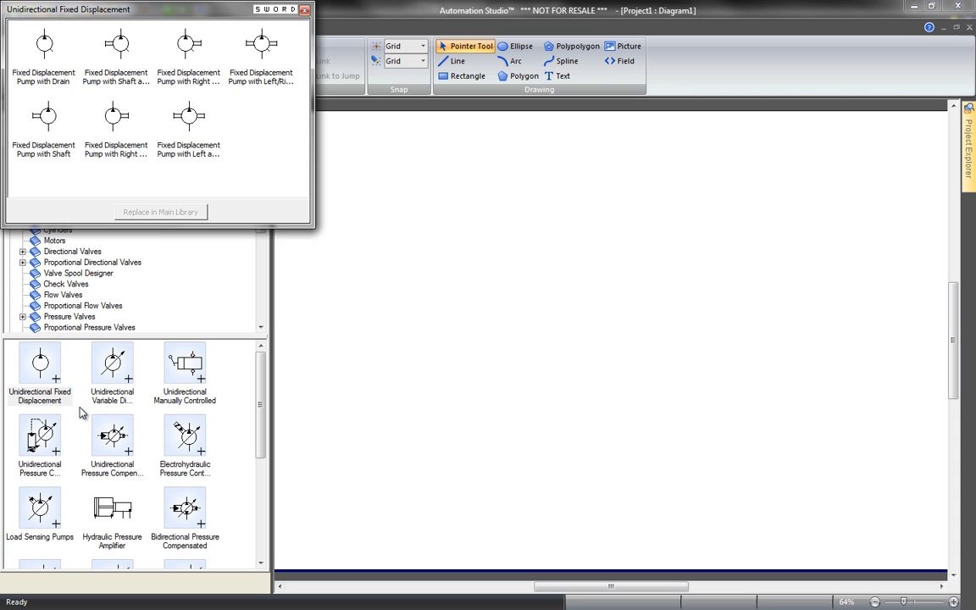
{"action": "left_click_drag", "start_coordinate": [151, 10], "coordinate": [789, 161]}
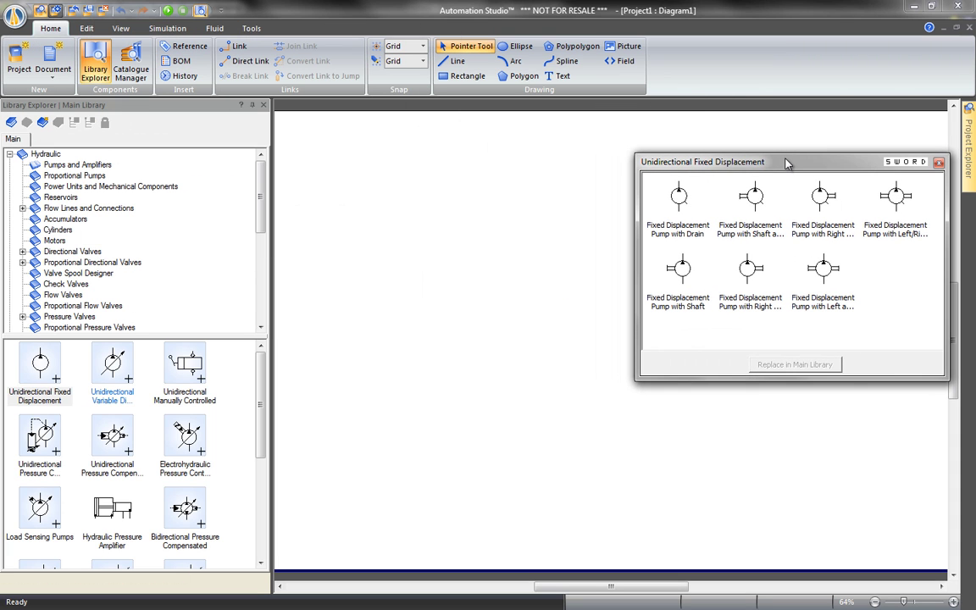
{"action": "left_click_drag", "start_coordinate": [758, 206], "coordinate": [489, 360]}
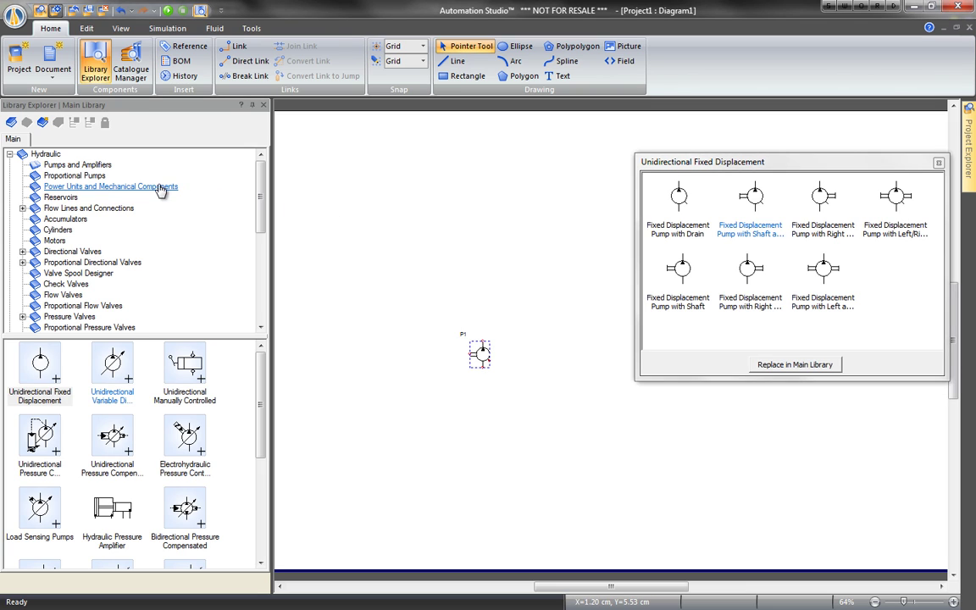
- Attach electric motor M1 from Power Units to the pump's shaft
{"action": "left_click", "coordinate": [111, 188]}
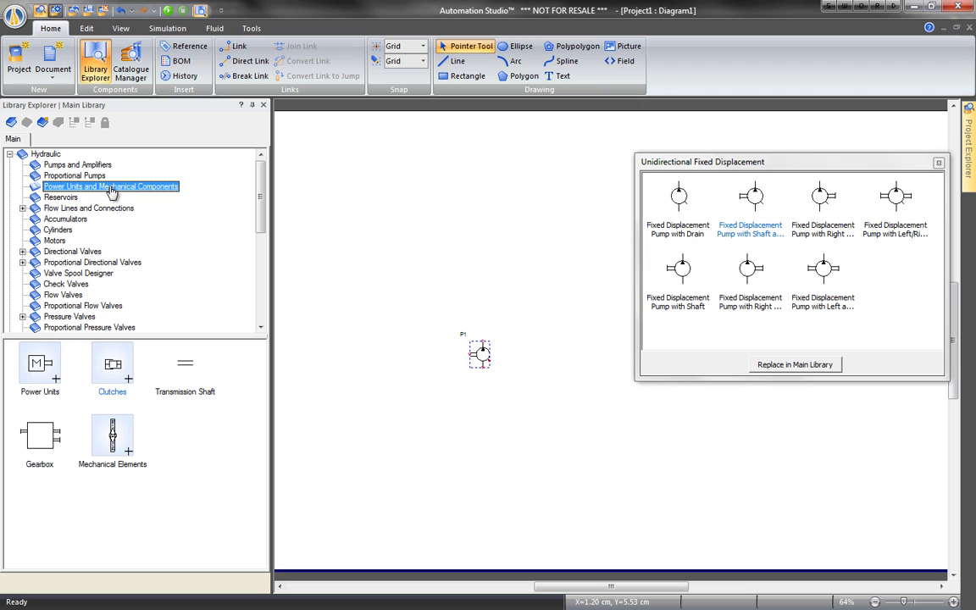
{"action": "right_click", "coordinate": [40, 378]}
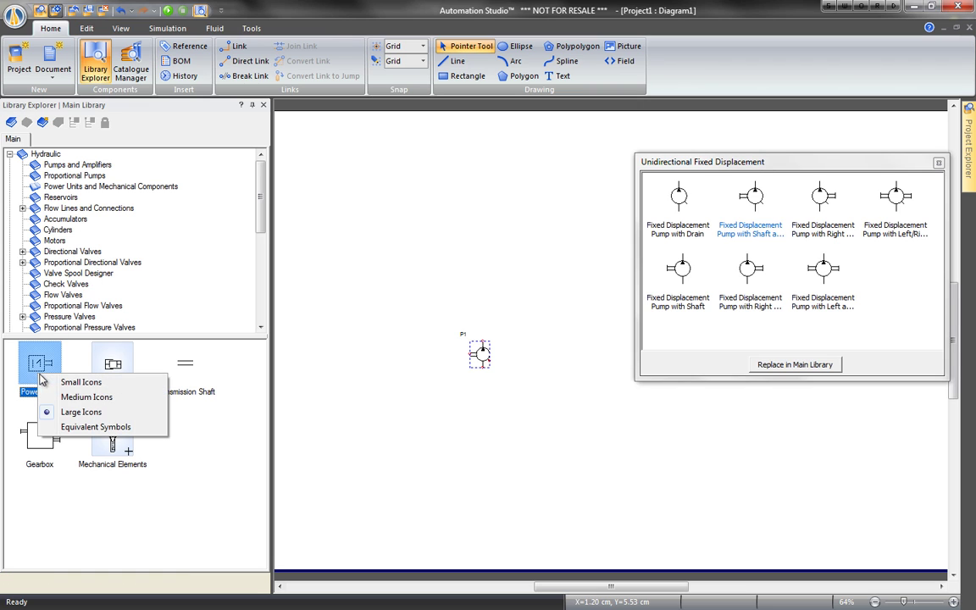
{"action": "left_click", "coordinate": [81, 428]}
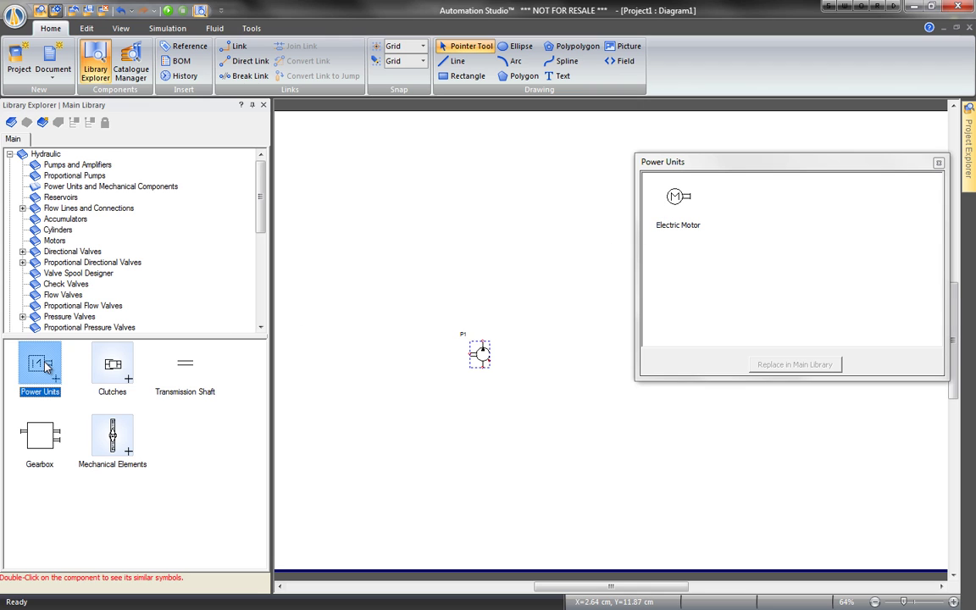
{"action": "left_click_drag", "start_coordinate": [46, 364], "coordinate": [464, 359]}
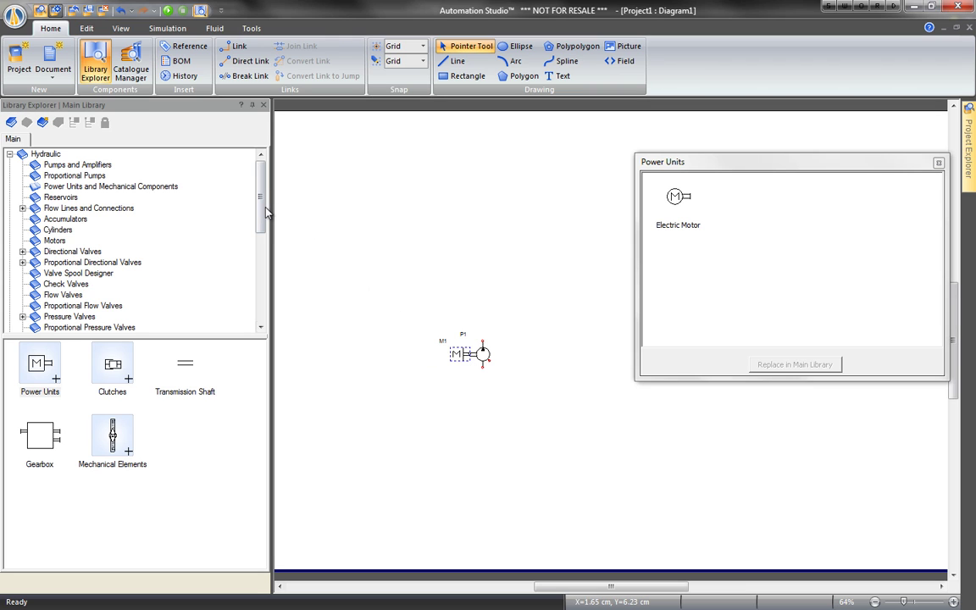
- Place a plain relief valve from Pressure Relief Valves above the pump as V1
{"action": "scroll", "coordinate": [260, 240], "scroll_direction": "down", "scroll_amount": 2}
{"action": "scroll", "coordinate": [260, 240], "scroll_direction": "down", "scroll_amount": 1}
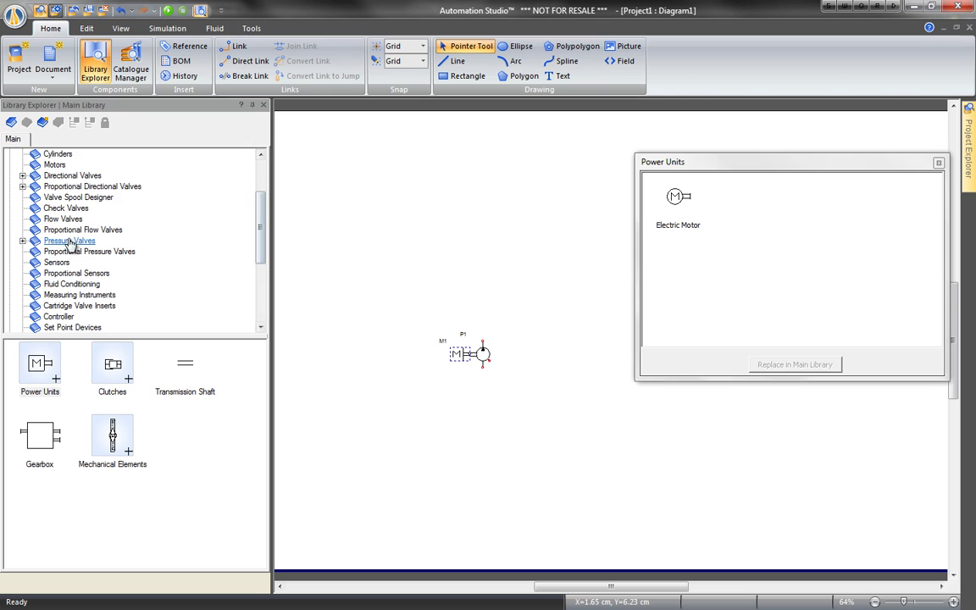
{"action": "left_click", "coordinate": [22, 240]}
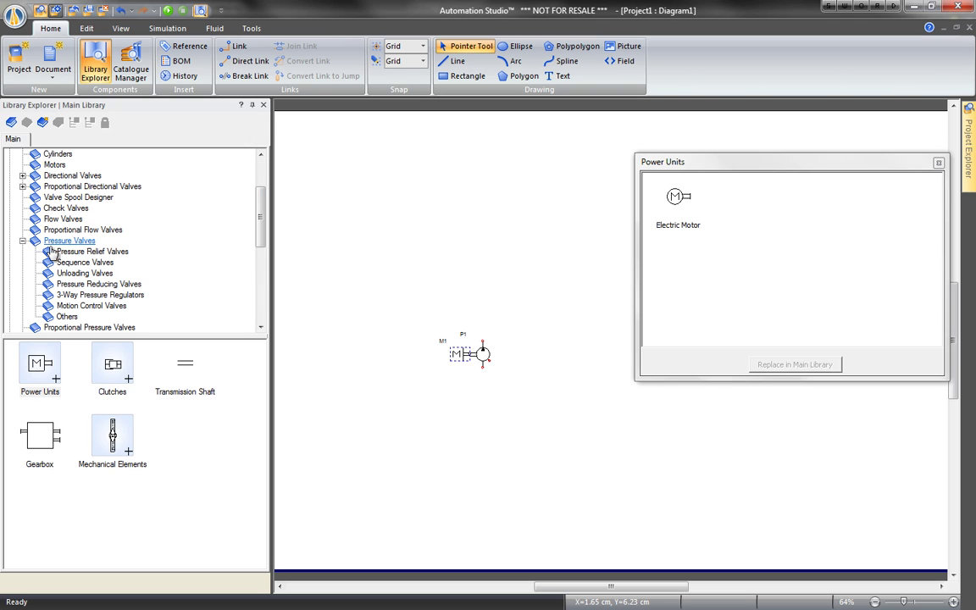
{"action": "left_click", "coordinate": [61, 253]}
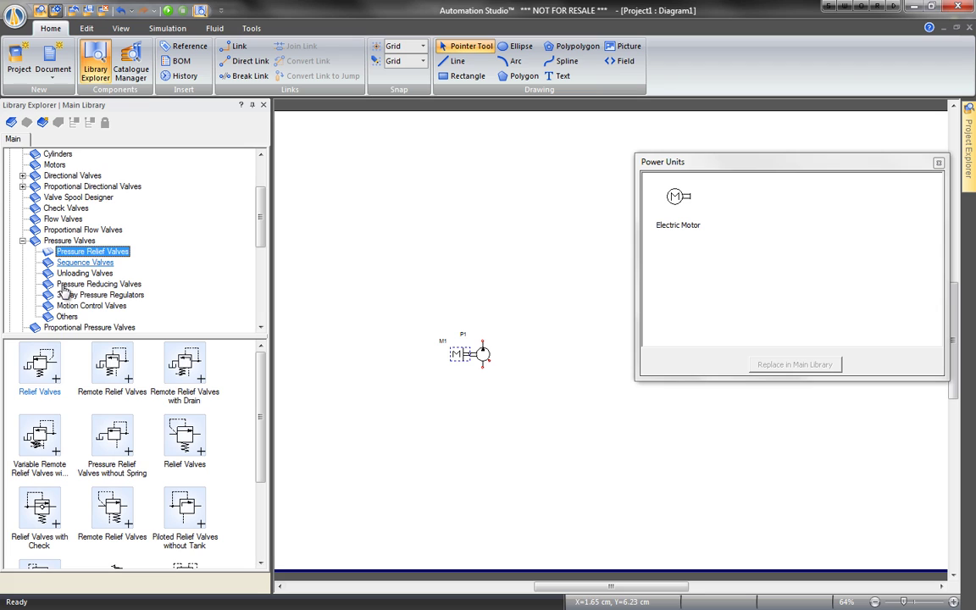
{"action": "right_click", "coordinate": [53, 366]}
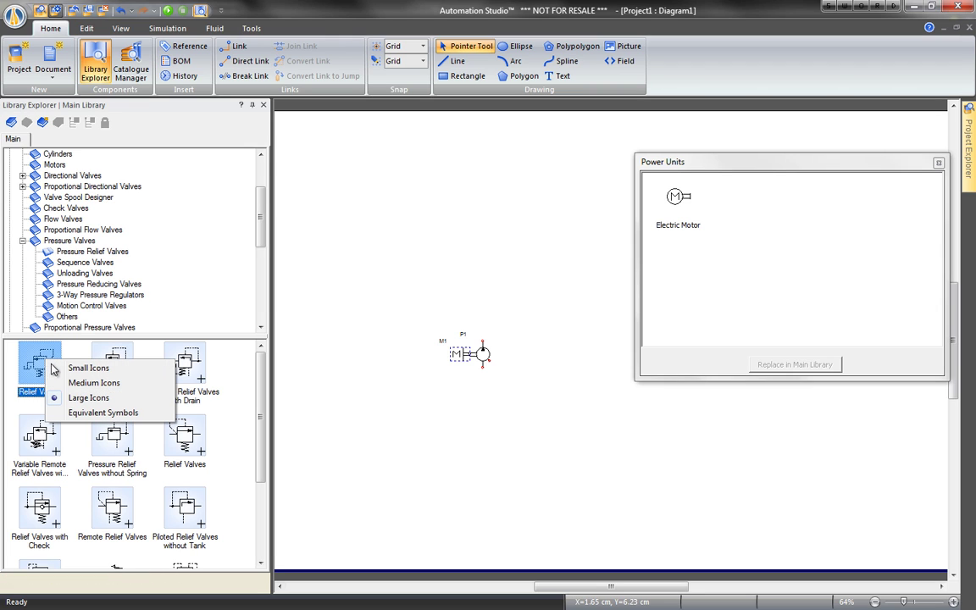
{"action": "left_click", "coordinate": [81, 413]}
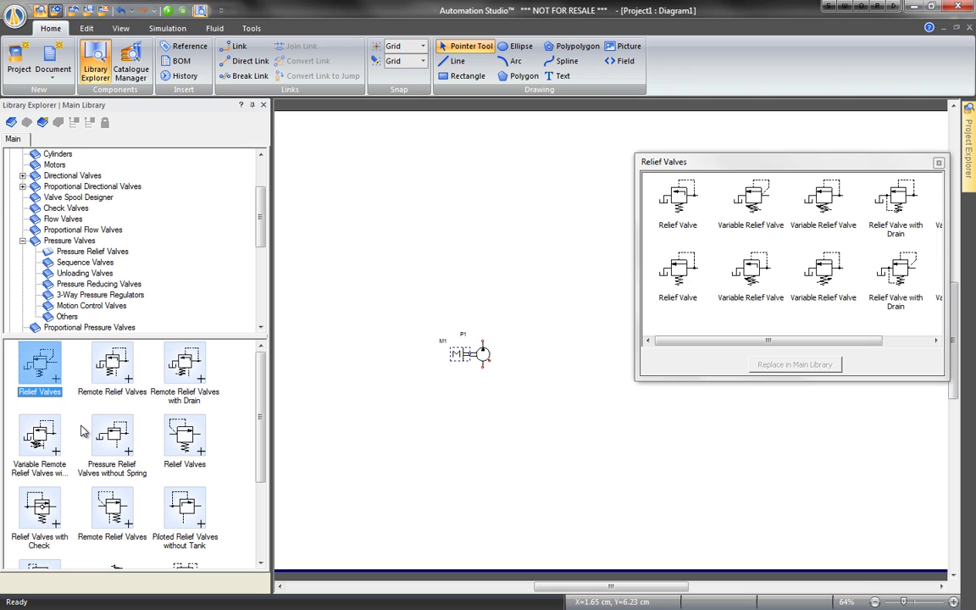
{"action": "left_click", "coordinate": [185, 438]}
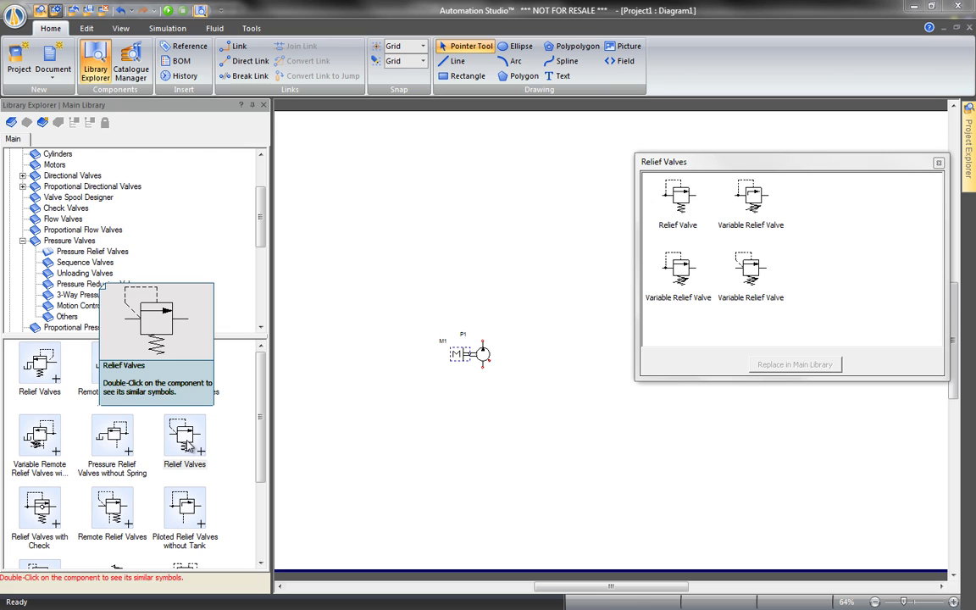
{"action": "left_click_drag", "start_coordinate": [677, 197], "coordinate": [424, 299]}
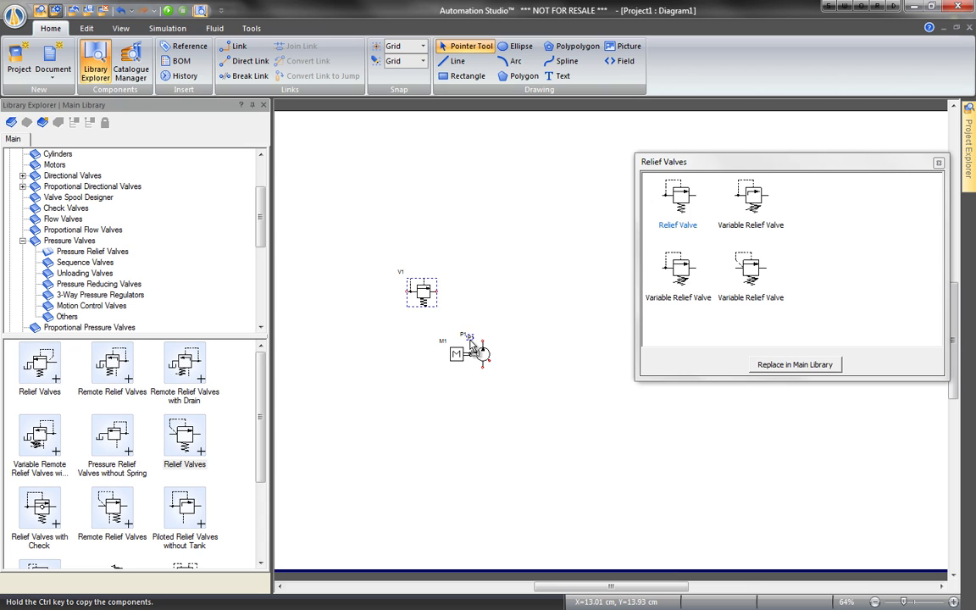
- Flip relief valve V1 horizontally so its label sits on the right
{"action": "left_click", "coordinate": [470, 339]}
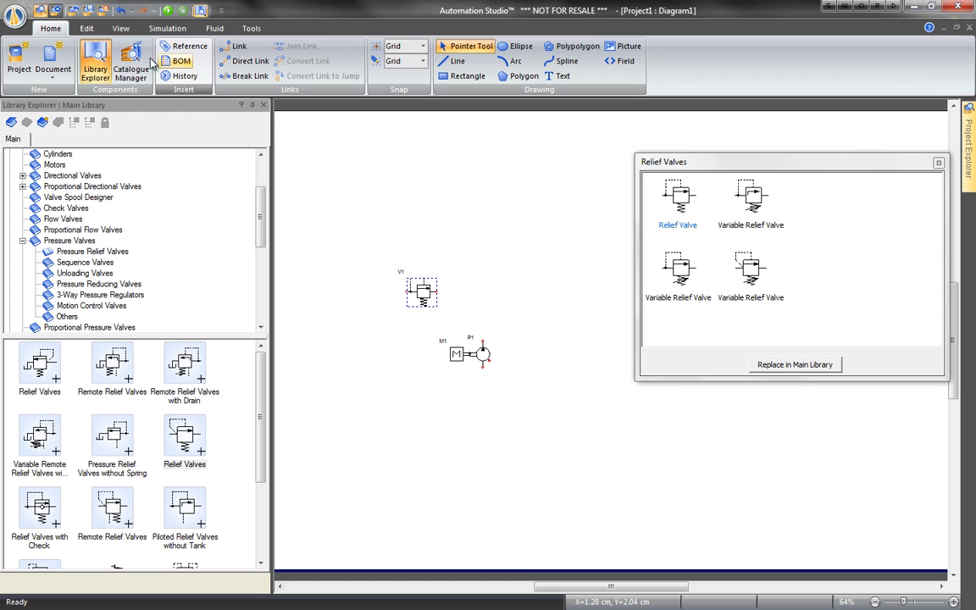
{"action": "left_click", "coordinate": [88, 30]}
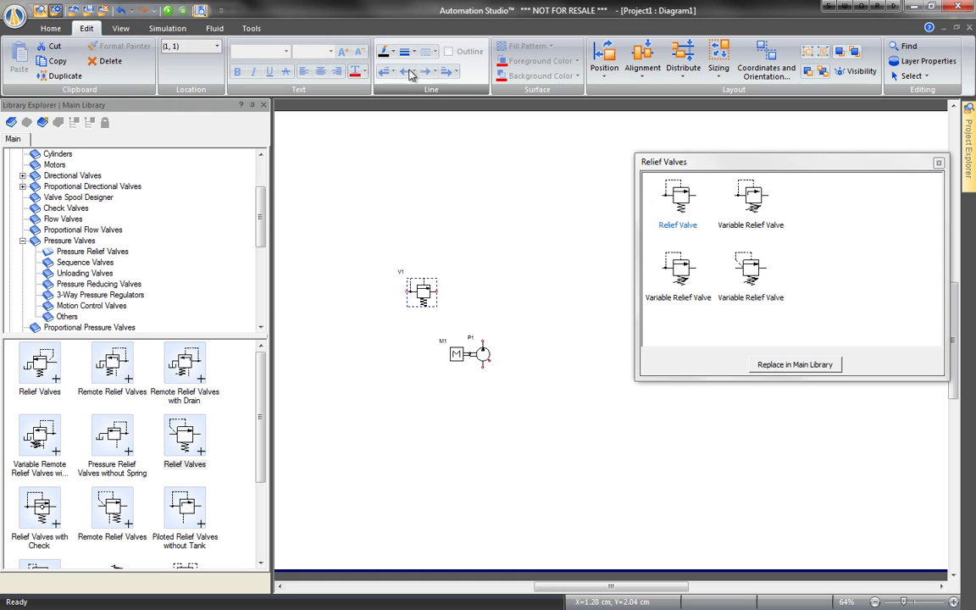
{"action": "left_click", "coordinate": [606, 73]}
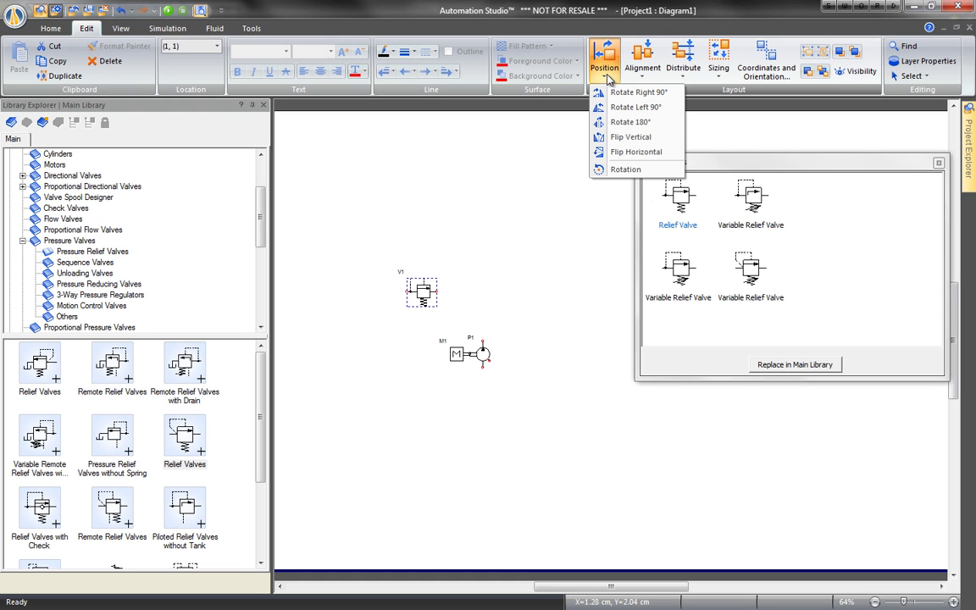
{"action": "left_click", "coordinate": [612, 141]}
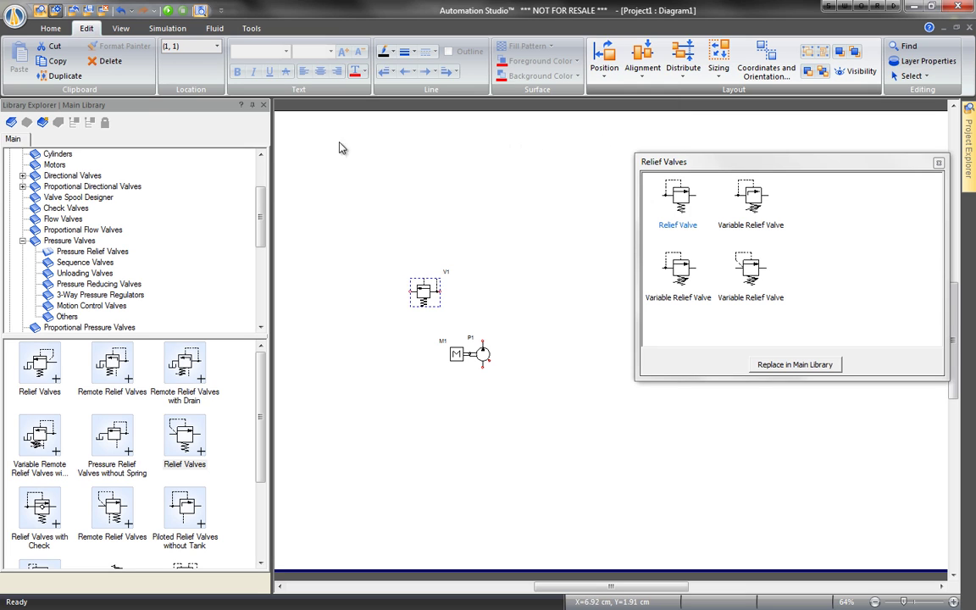
{"action": "left_click_drag", "start_coordinate": [262, 194], "coordinate": [259, 163]}
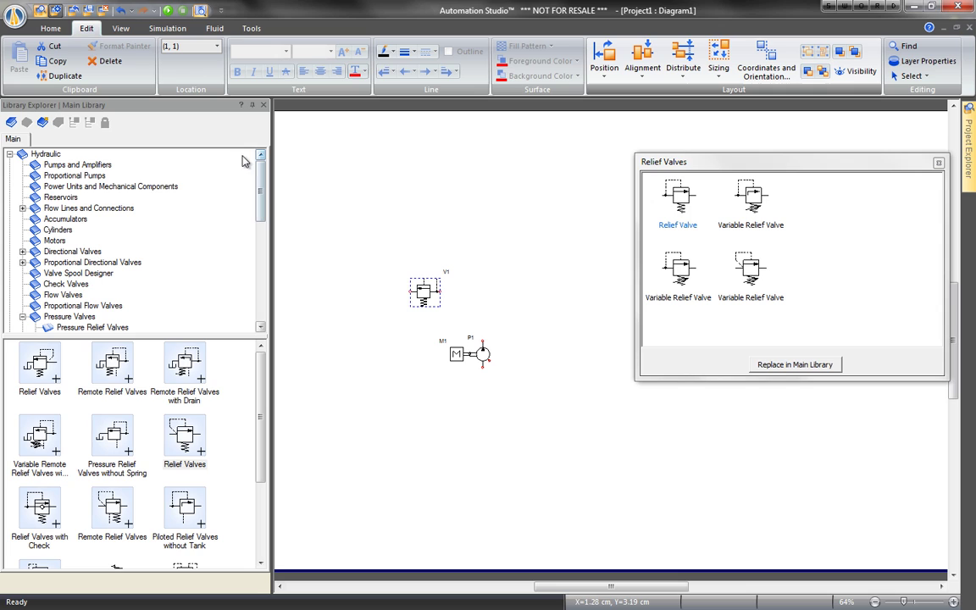
- Place hydrostatic reservoir C1 to the left of relief valve V1
{"action": "left_click", "coordinate": [63, 198]}
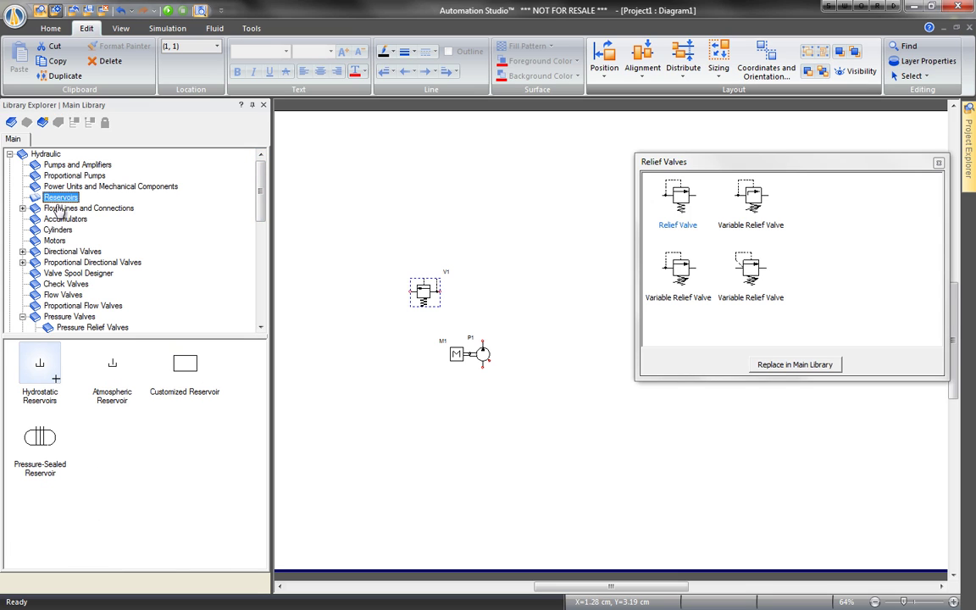
{"action": "double_click", "coordinate": [30, 369]}
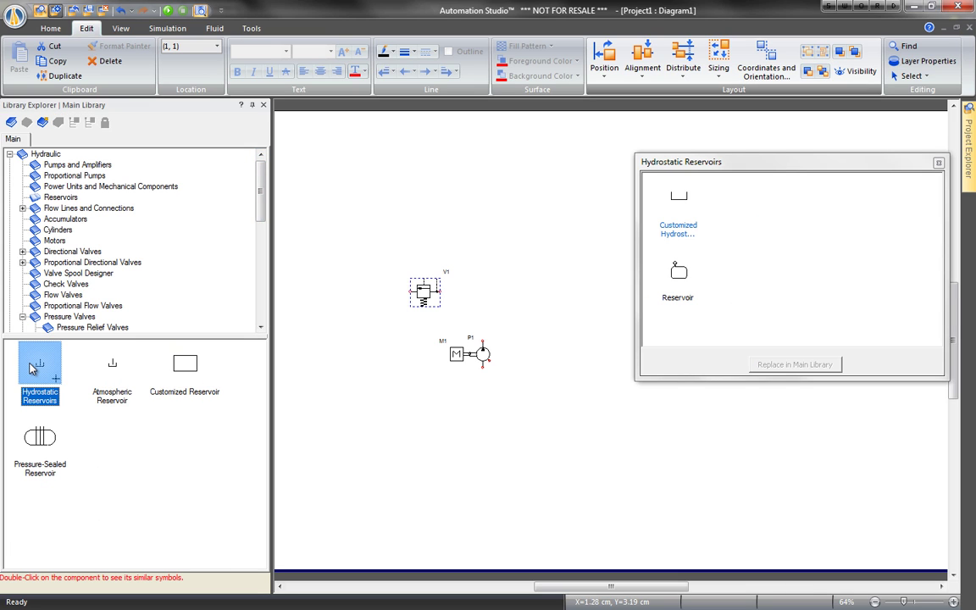
{"action": "left_click_drag", "start_coordinate": [30, 369], "coordinate": [374, 295]}
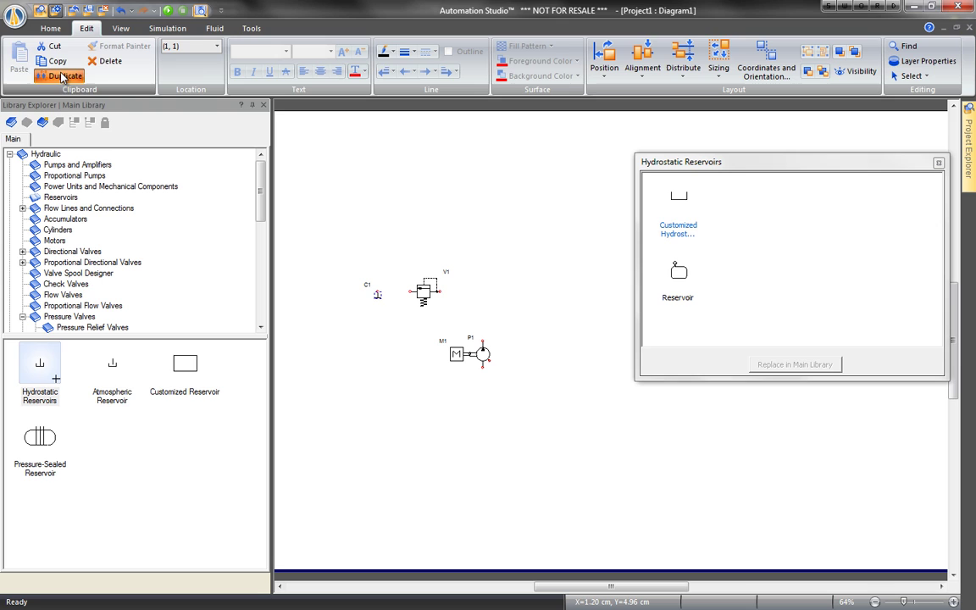
- Copy the reservoir as C2 beside the pump and paste a third copy, C3
{"action": "left_click", "coordinate": [63, 77]}
{"action": "left_click_drag", "start_coordinate": [284, 117], "coordinate": [484, 378]}
{"action": "right_click", "coordinate": [520, 402]}
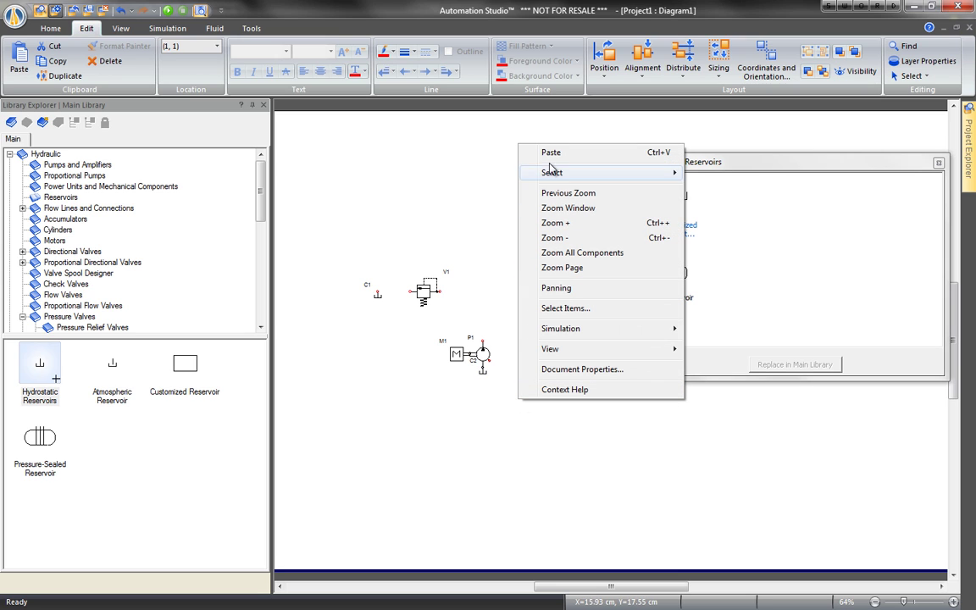
{"action": "left_click", "coordinate": [550, 155]}
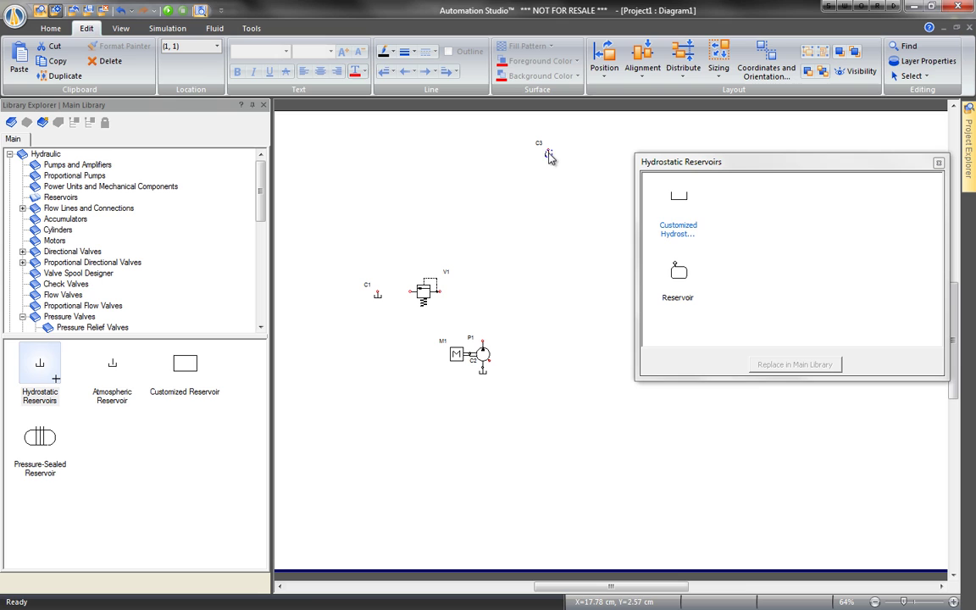
- Connect C3 and C2 to the pump, V1 to C1, and the pump outlet to V1
{"action": "left_click_drag", "start_coordinate": [551, 160], "coordinate": [546, 398]}
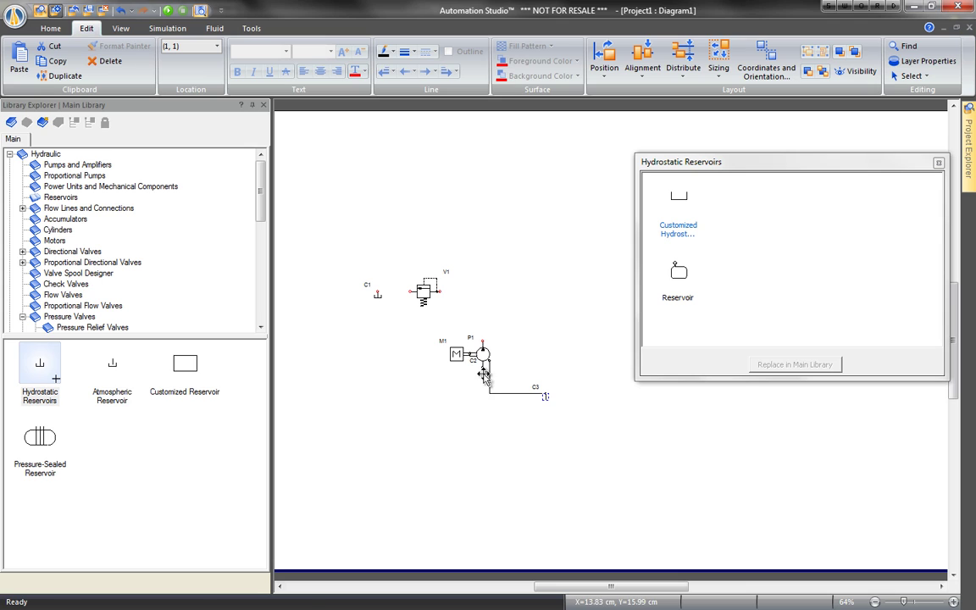
{"action": "left_click_drag", "start_coordinate": [484, 376], "coordinate": [484, 402]}
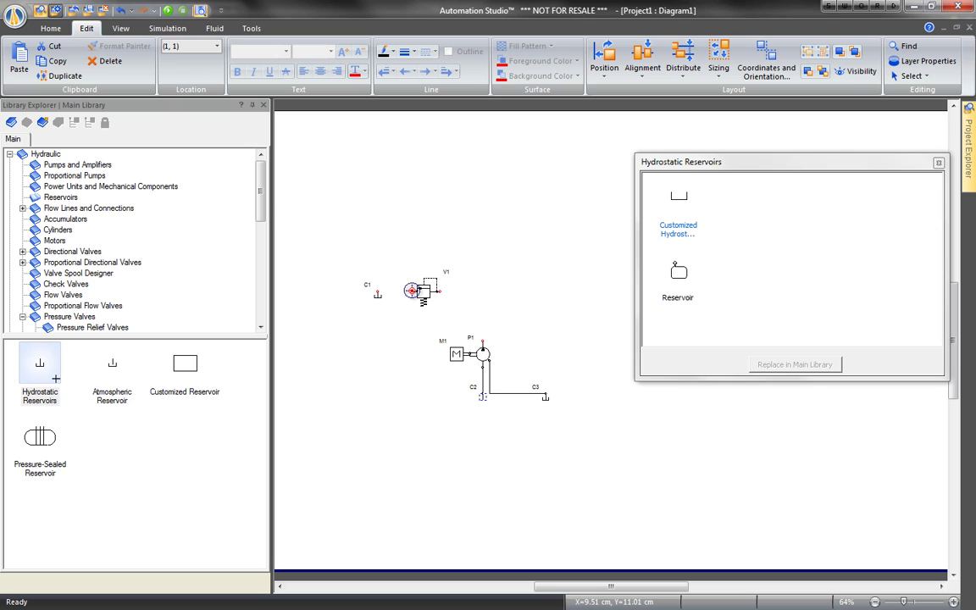
{"action": "left_click_drag", "start_coordinate": [411, 291], "coordinate": [376, 291]}
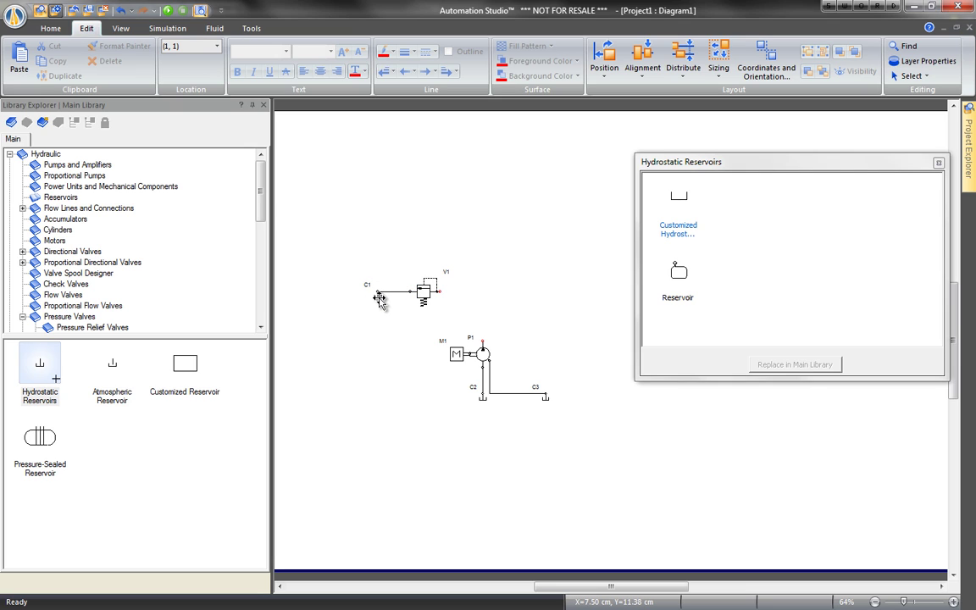
{"action": "left_click", "coordinate": [379, 297]}
{"action": "left_click_drag", "start_coordinate": [379, 297], "coordinate": [379, 305]}
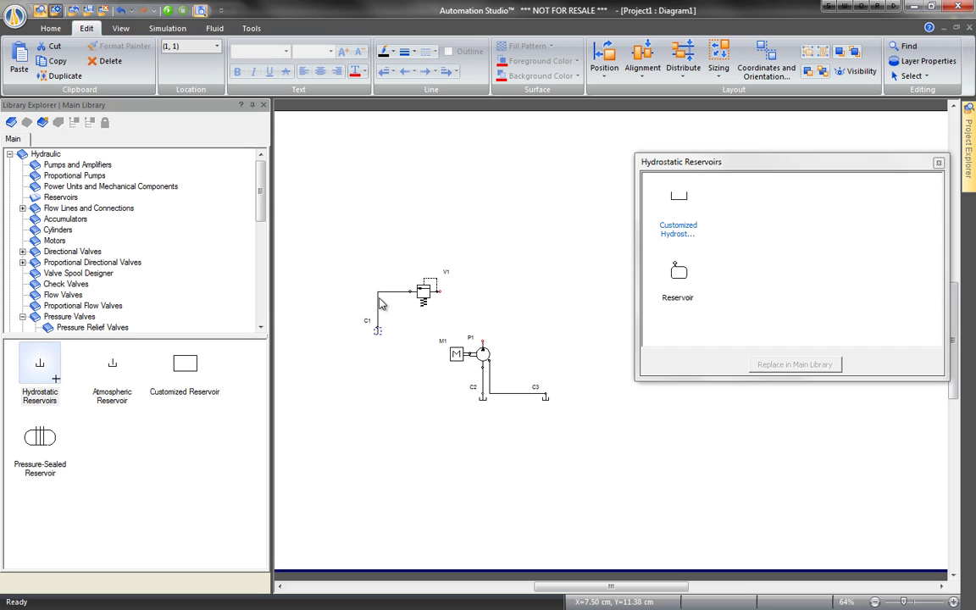
{"action": "left_click_drag", "start_coordinate": [380, 305], "coordinate": [378, 404]}
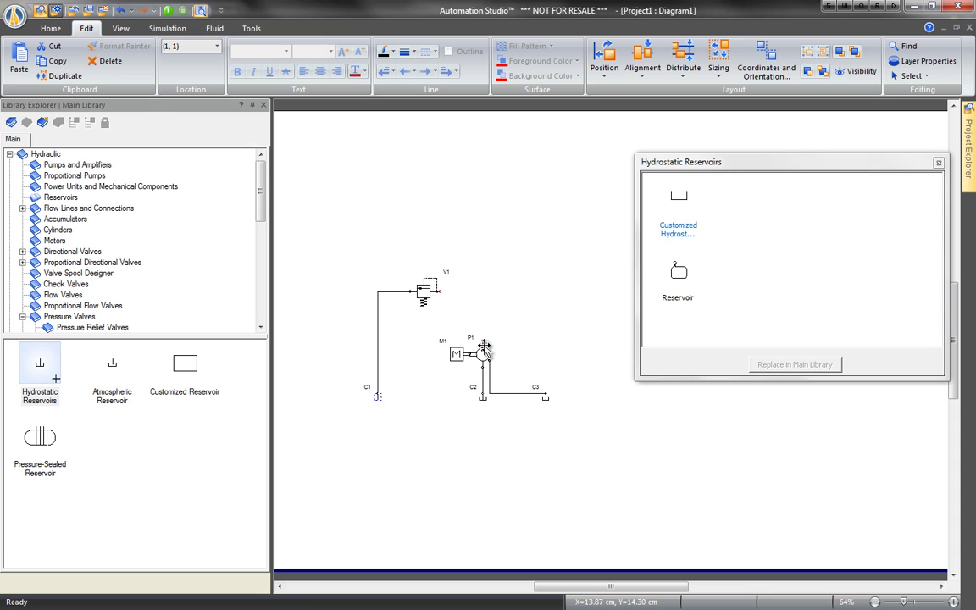
{"action": "mouse_move", "coordinate": [483, 343]}
{"action": "left_mouse_down"}
{"action": "mouse_move", "coordinate": [481, 289]}
{"action": "mouse_move", "coordinate": [437, 289]}
{"action": "mouse_move", "coordinate": [477, 322]}
{"action": "mouse_move", "coordinate": [439, 291]}
{"action": "left_mouse_up"}
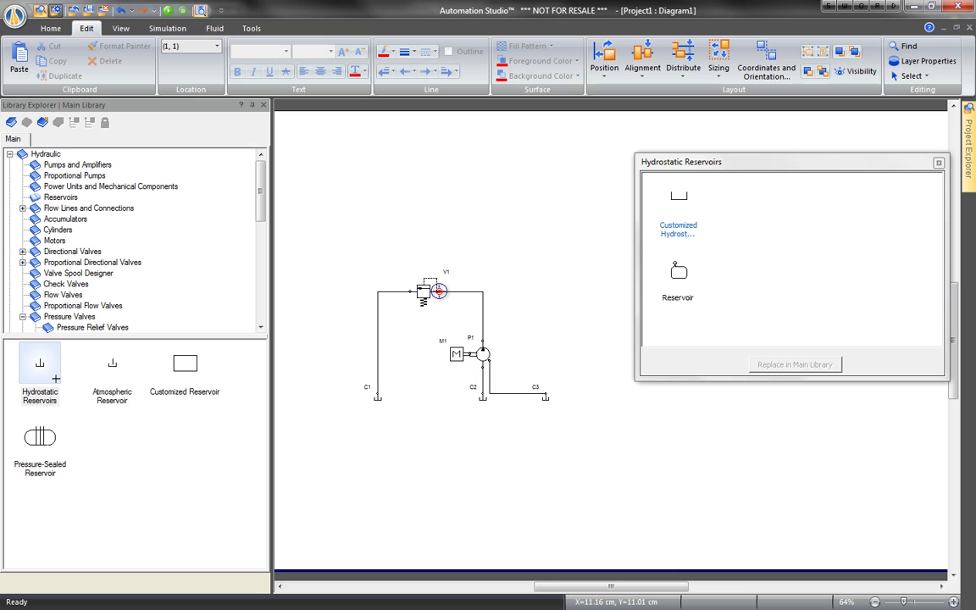
- Convert the P1–C3 link to a jump link and set it to Direct
{"action": "left_click", "coordinate": [489, 375]}
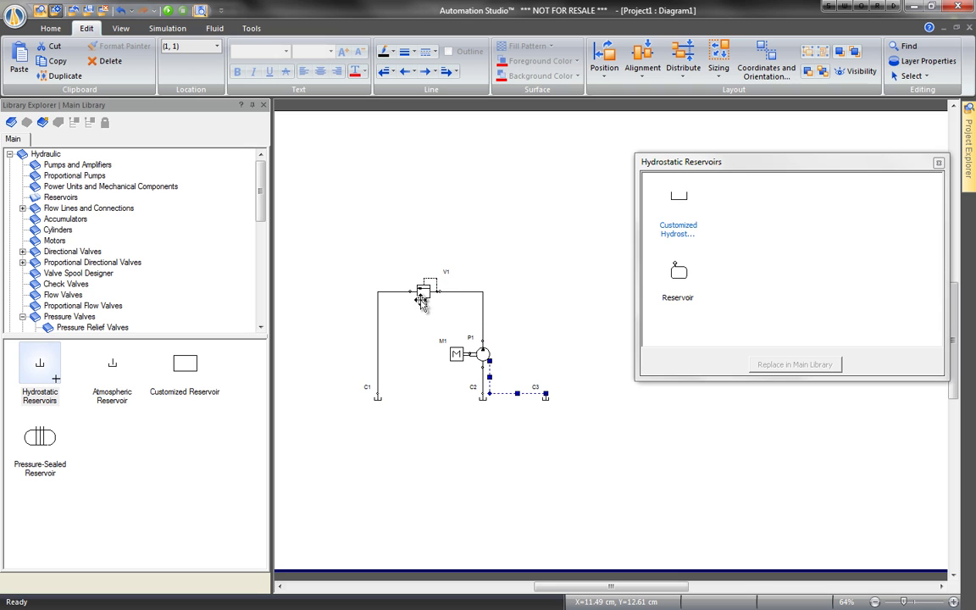
{"action": "left_click", "coordinate": [53, 29]}
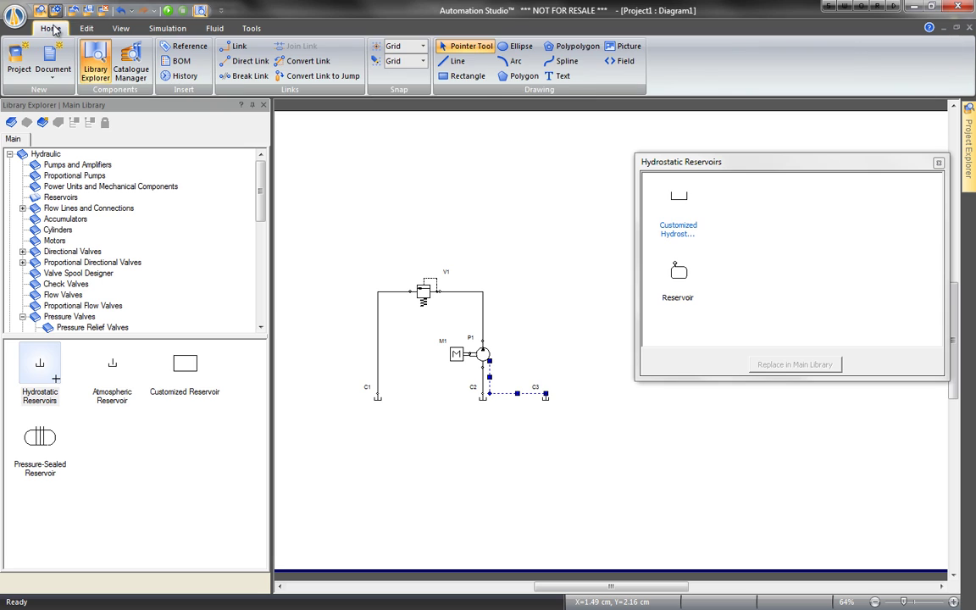
{"action": "left_click", "coordinate": [316, 76]}
{"action": "right_click", "coordinate": [498, 372]}
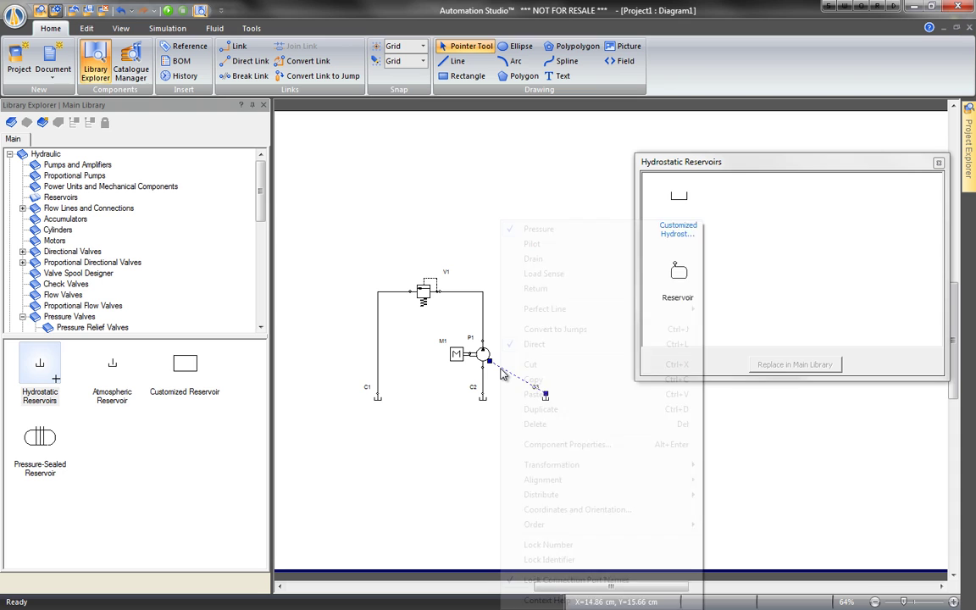
{"action": "left_click", "coordinate": [532, 344]}
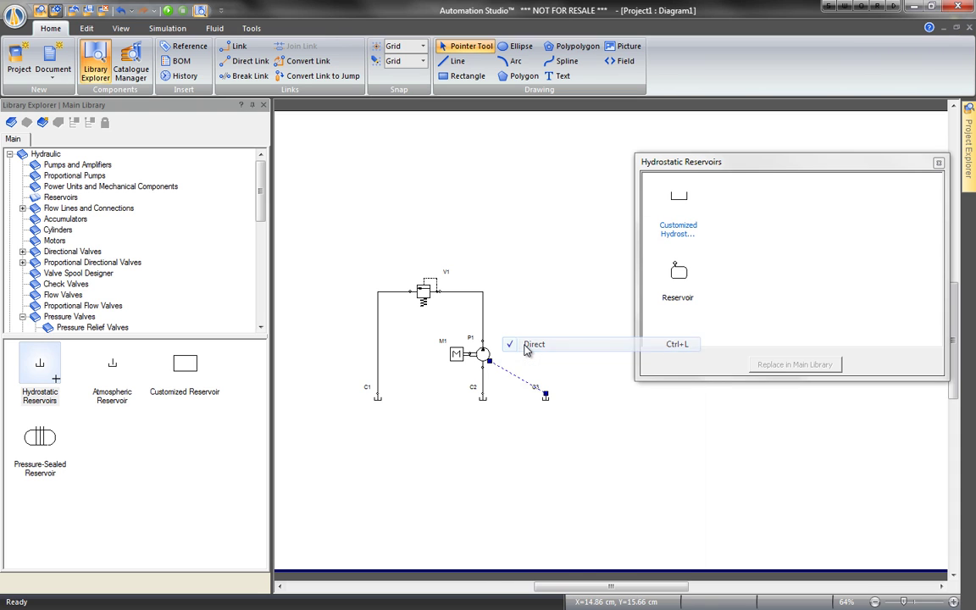
{"action": "right_click", "coordinate": [501, 377]}
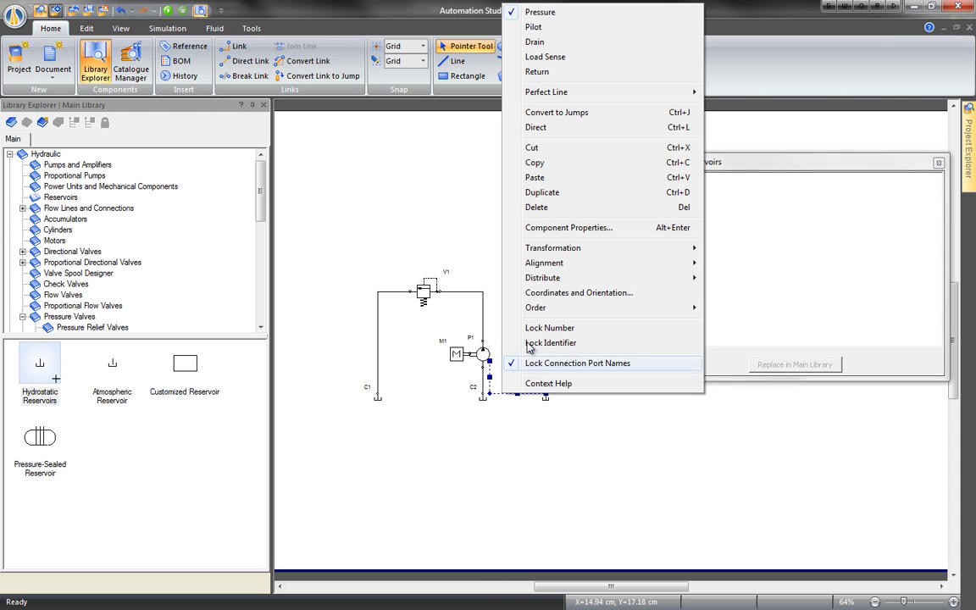
{"action": "left_click", "coordinate": [535, 128]}
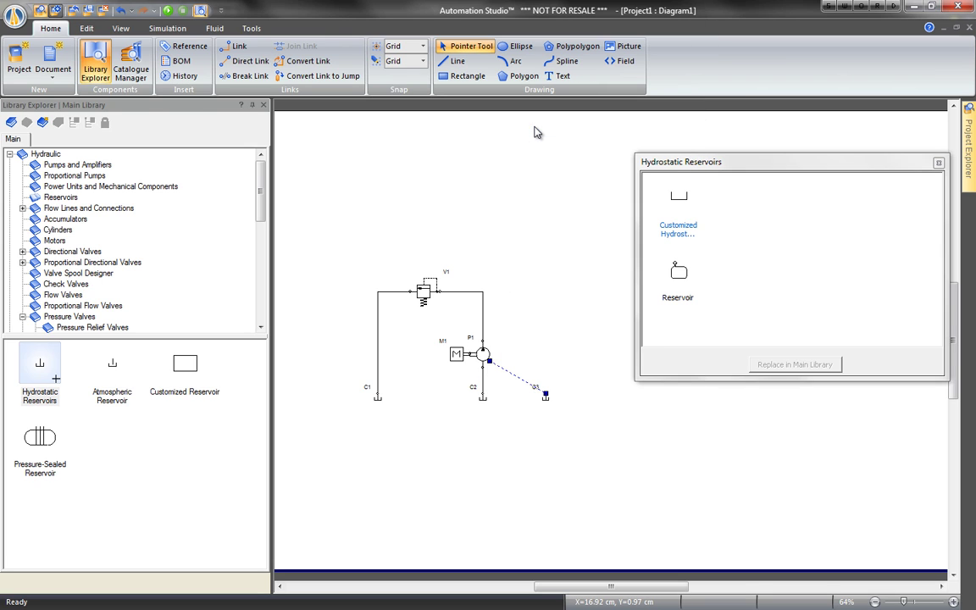
- Place an electrically controlled valve from Proportional Directional Valves > Simplified Modeling above the circuit
{"action": "left_click", "coordinate": [938, 163]}
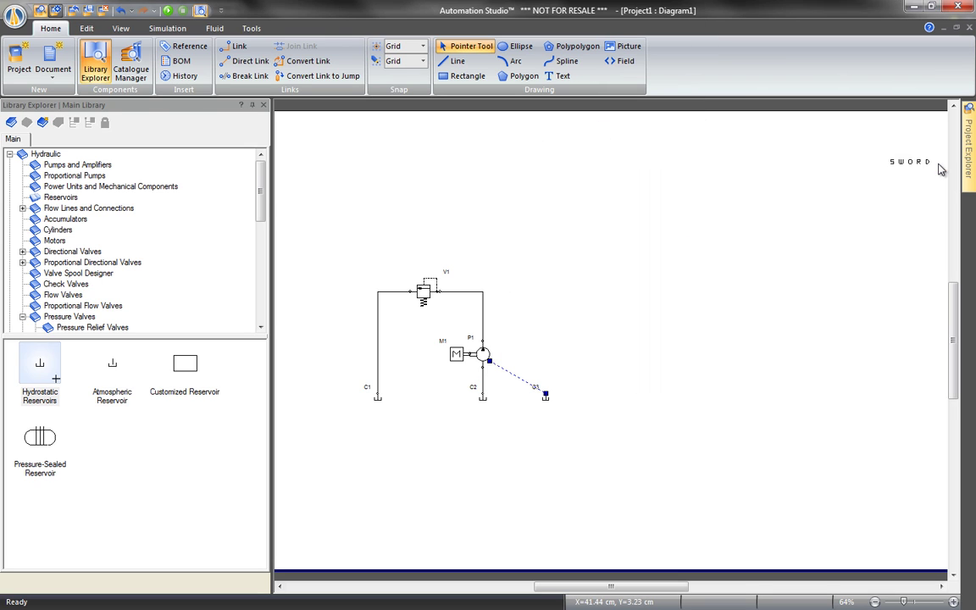
{"action": "left_click", "coordinate": [23, 263]}
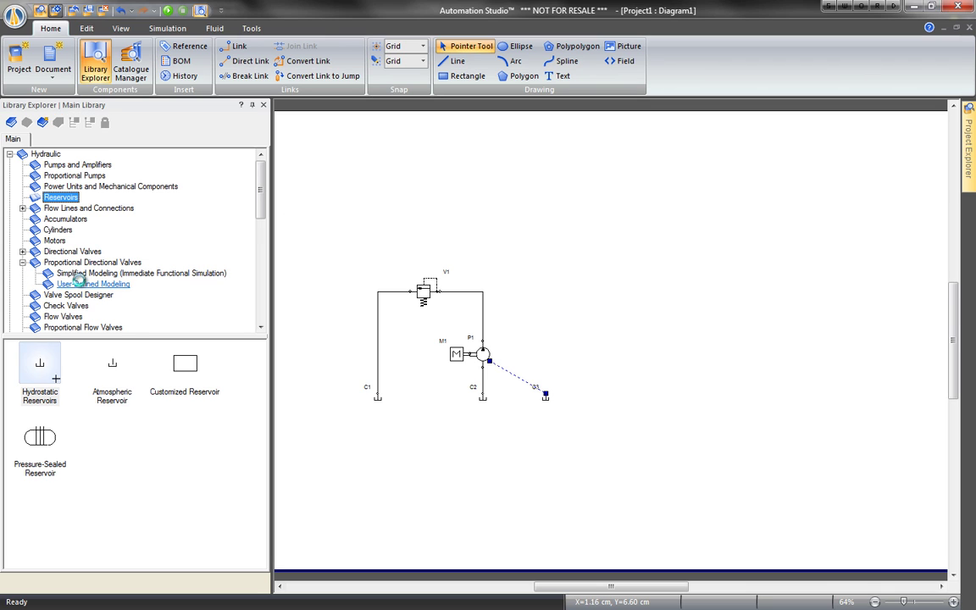
{"action": "left_click", "coordinate": [83, 285]}
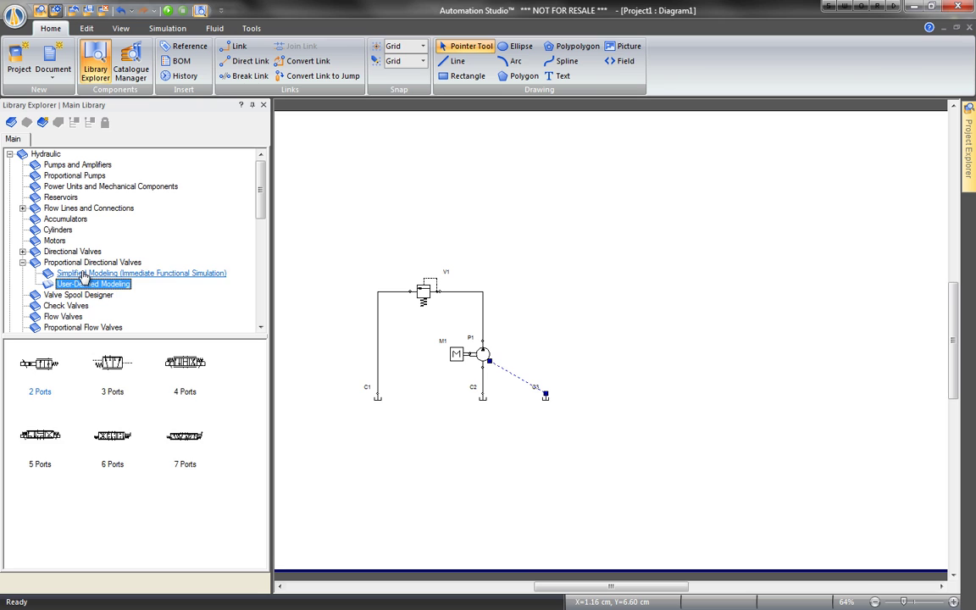
{"action": "left_click", "coordinate": [84, 273]}
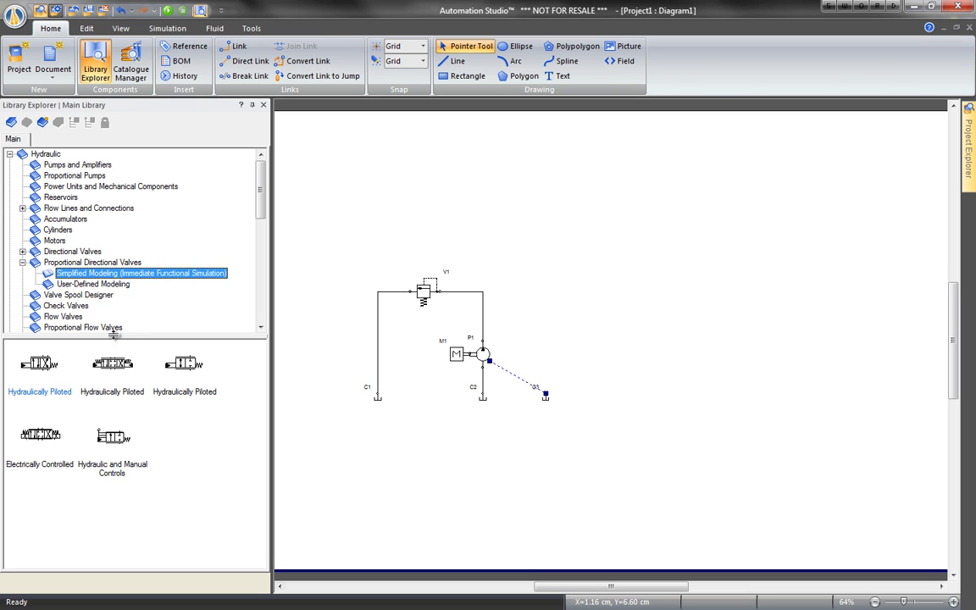
{"action": "left_click_drag", "start_coordinate": [42, 436], "coordinate": [551, 225]}
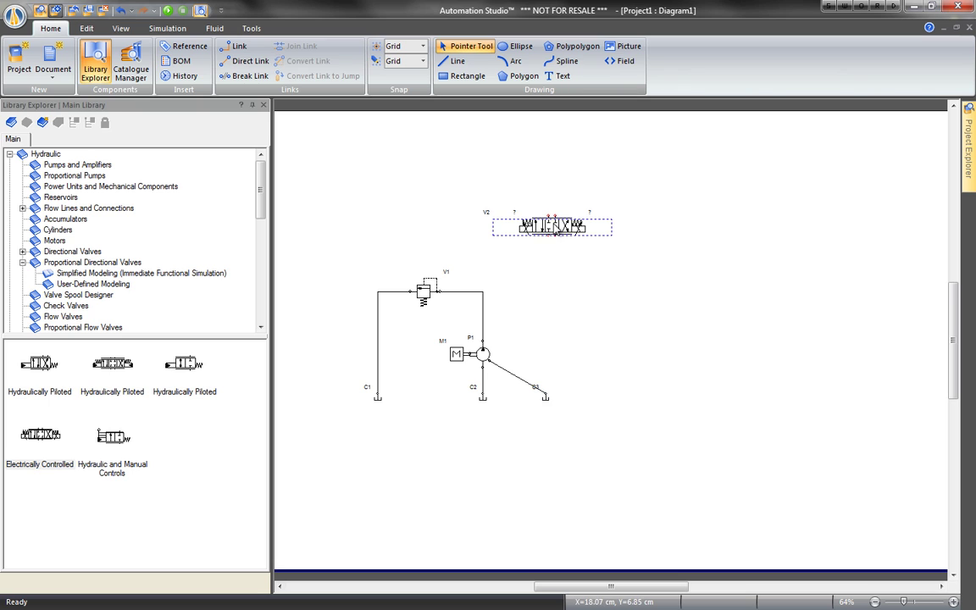
- Place double-acting cylinder A1 from Cylinders at the top of the diagram
{"action": "left_click", "coordinate": [61, 229]}
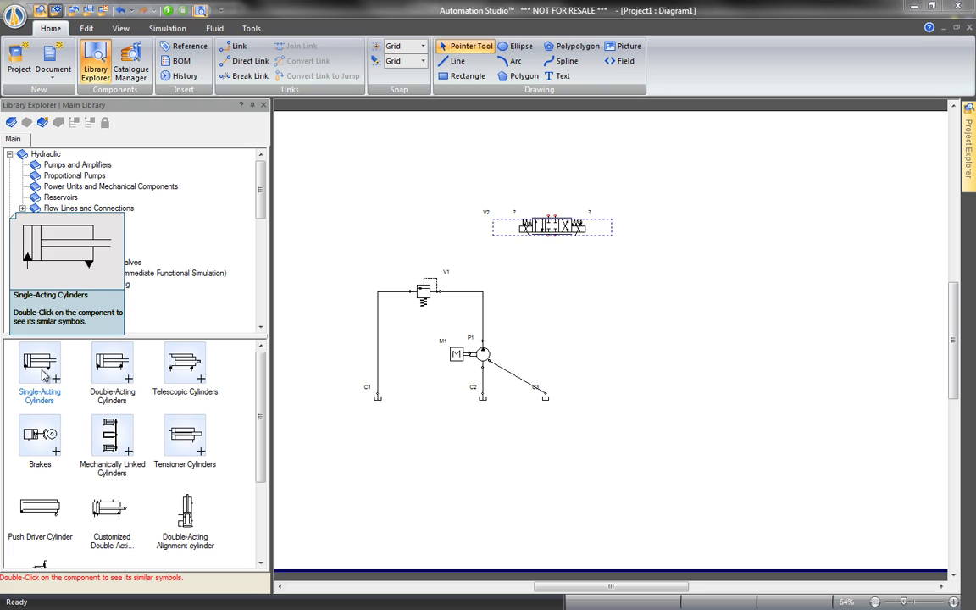
{"action": "double_click", "coordinate": [116, 379]}
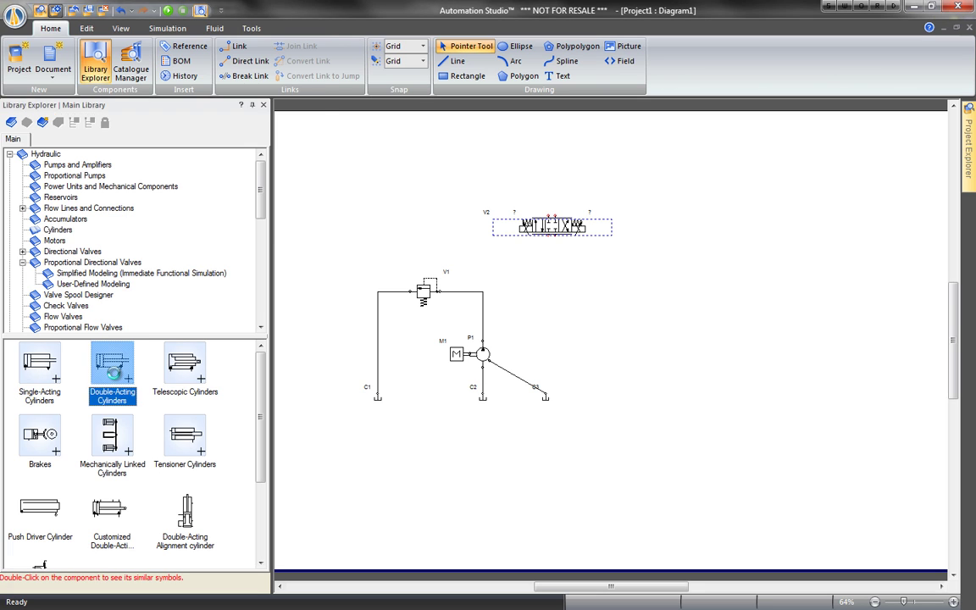
{"action": "mouse_move", "coordinate": [116, 379]}
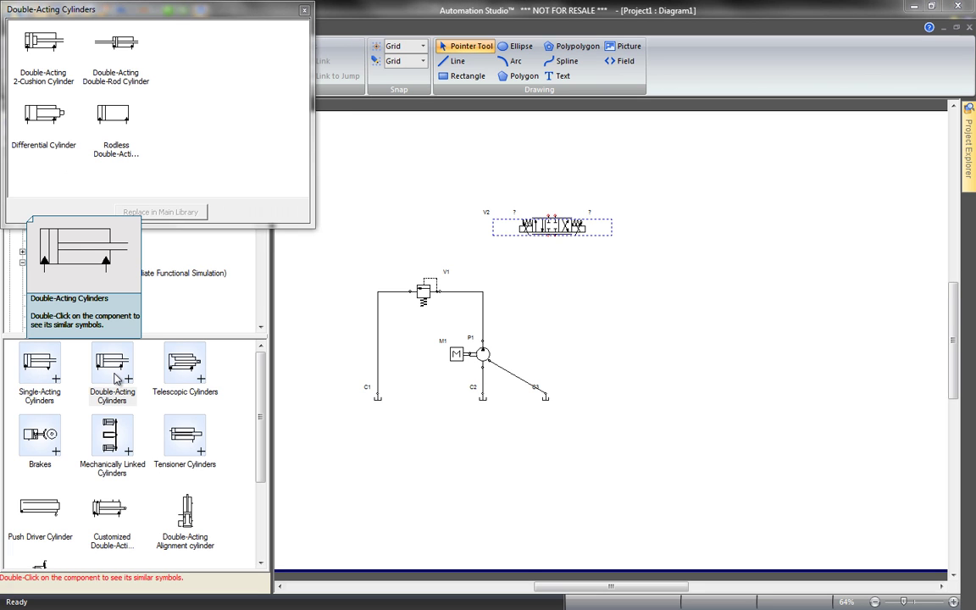
{"action": "left_click_drag", "start_coordinate": [108, 370], "coordinate": [549, 149]}
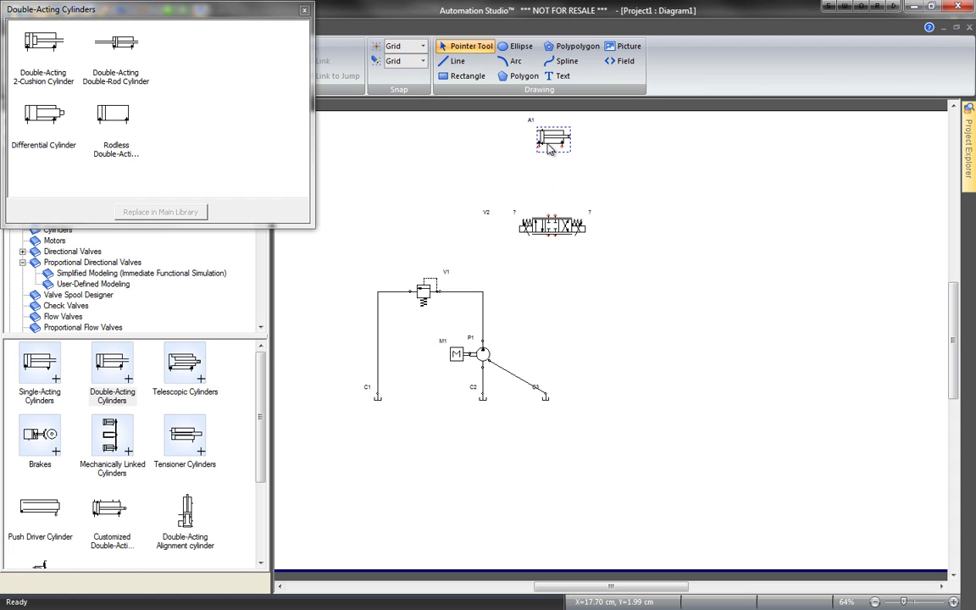
{"action": "left_click", "coordinate": [304, 10]}
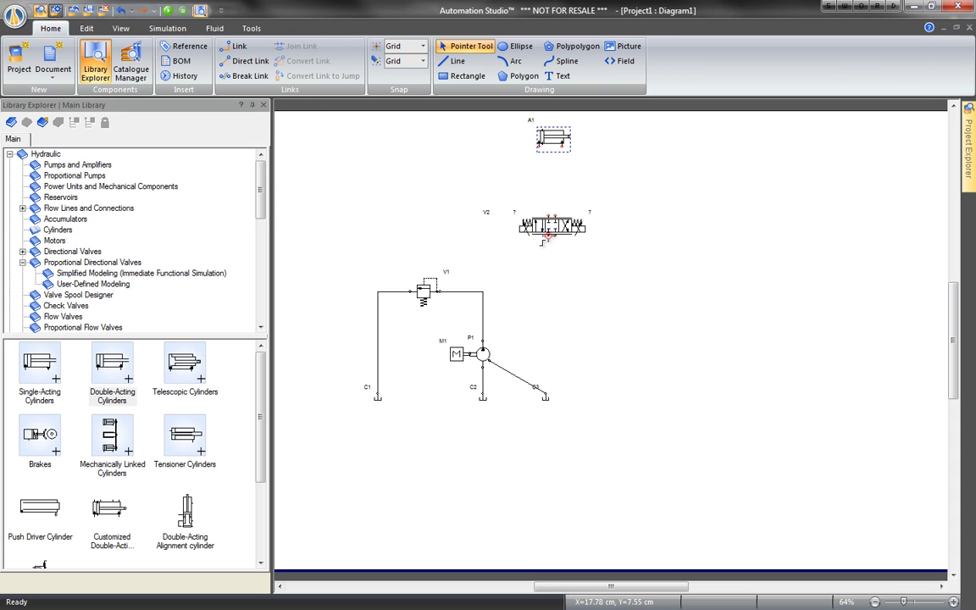
- Pipe V2's pressure port to the pump line and its tank port to new reservoir C4
{"action": "left_click_drag", "start_coordinate": [547, 240], "coordinate": [483, 291]}
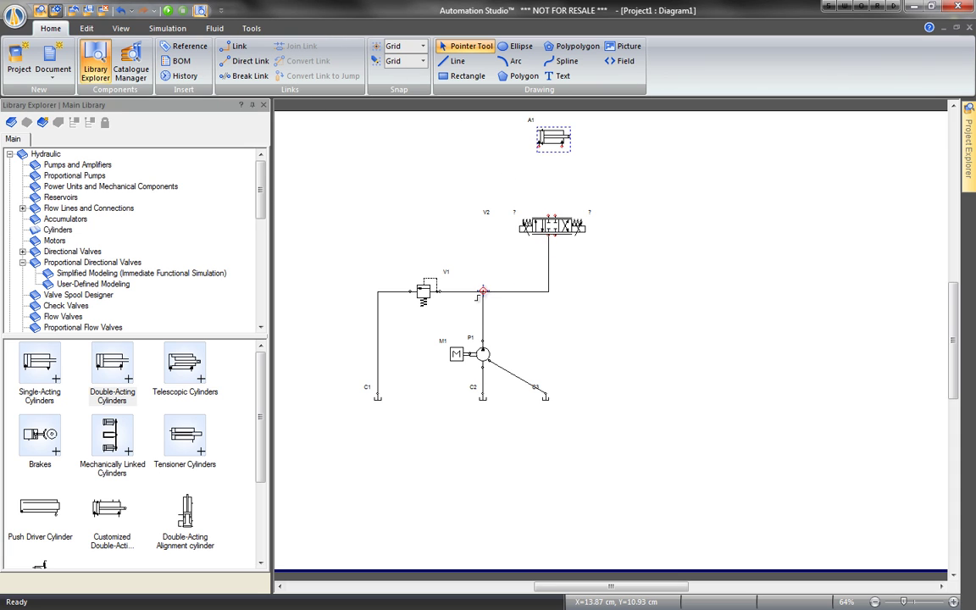
{"action": "left_click", "coordinate": [483, 292]}
{"action": "left_click_drag", "start_coordinate": [546, 402], "coordinate": [559, 405]}
{"action": "left_click_drag", "start_coordinate": [554, 236], "coordinate": [559, 392]}
{"action": "scroll", "coordinate": [569, 406], "scroll_direction": "up", "scroll_amount": 5}
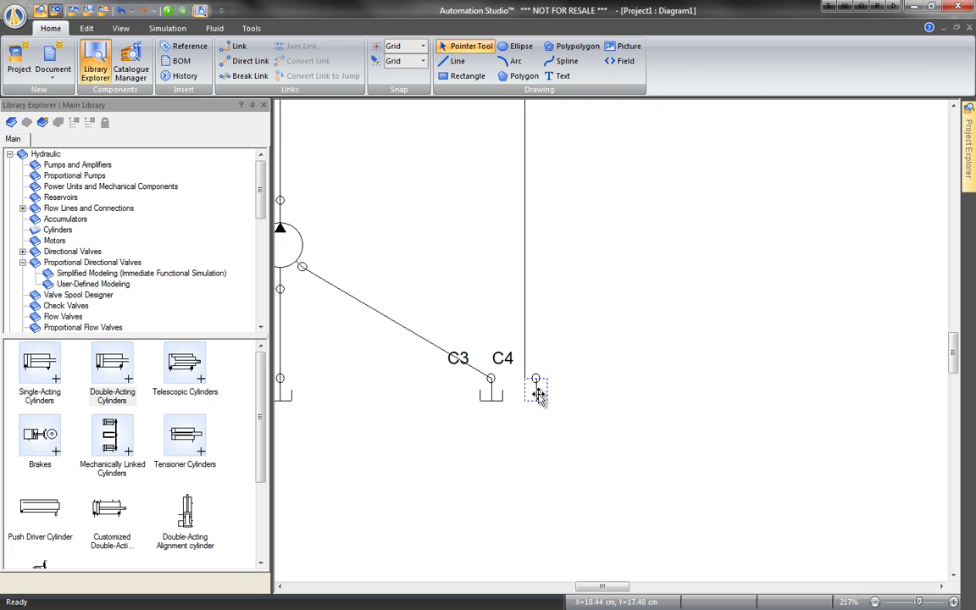
{"action": "key", "text": "Left"}
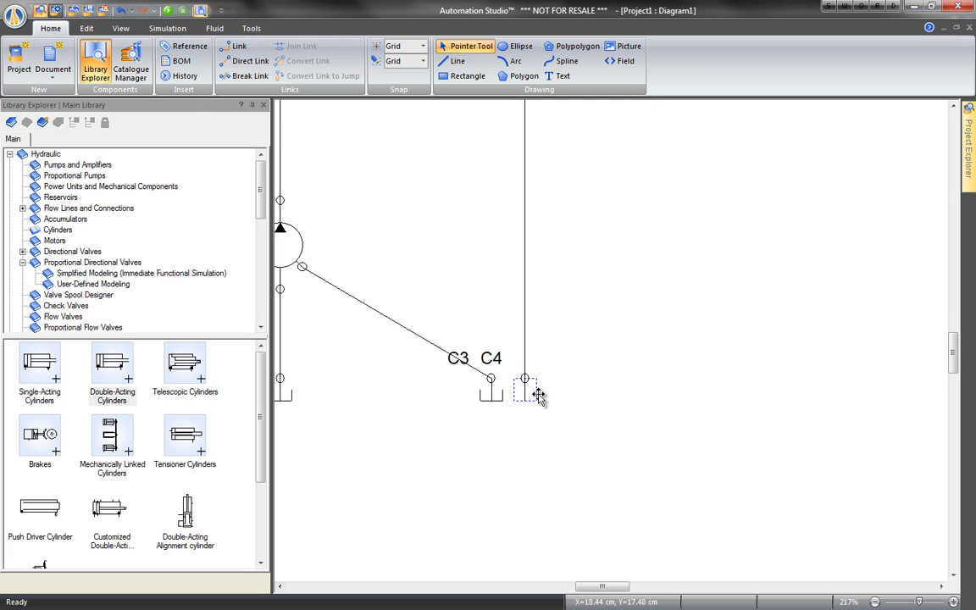
{"action": "scroll", "coordinate": [540, 395], "scroll_direction": "down", "scroll_amount": 5}
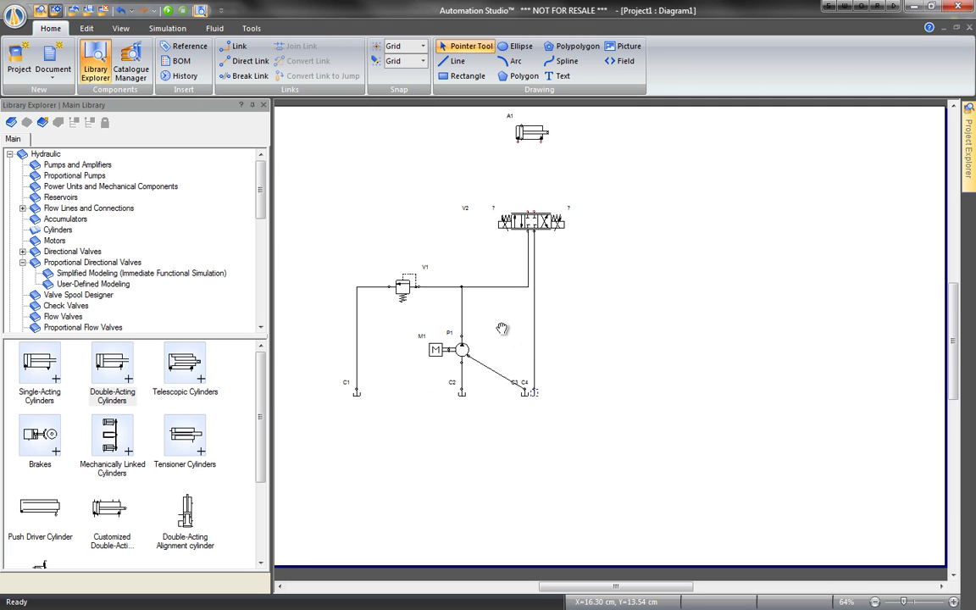
- Pan the diagram to bring the page edge into view
{"action": "left_click_drag", "start_coordinate": [502, 328], "coordinate": [604, 350]}
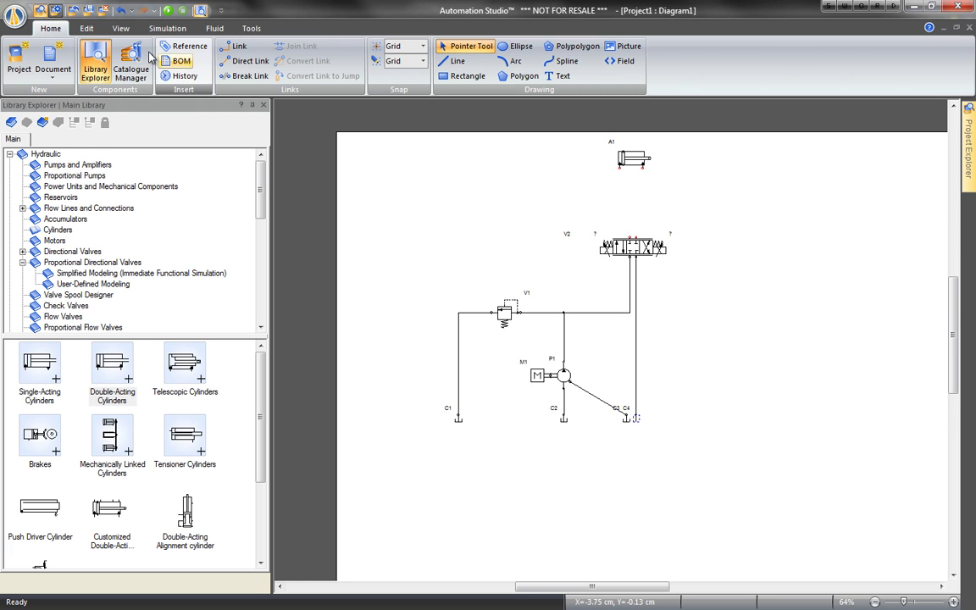
{"action": "left_click", "coordinate": [120, 28]}
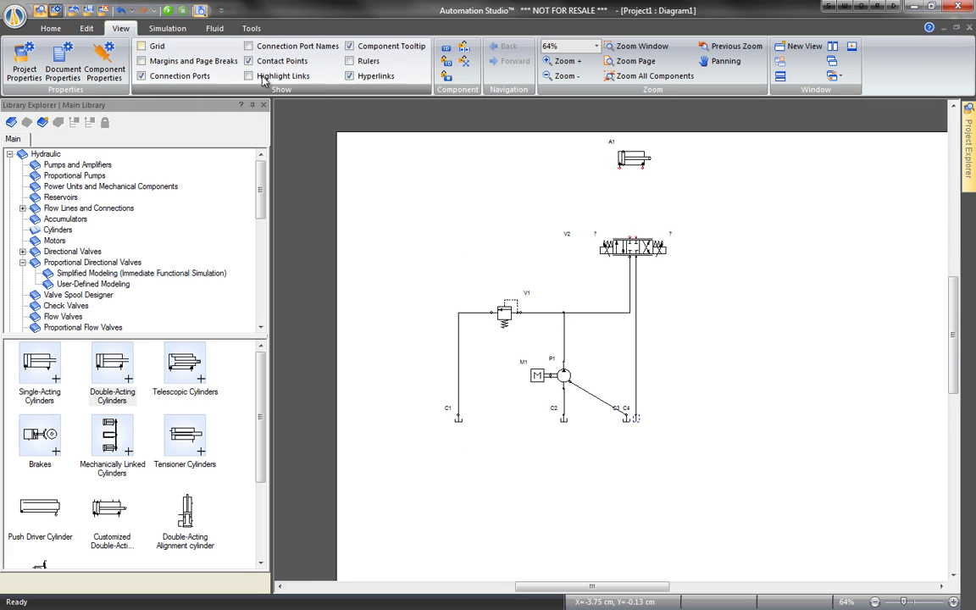
{"action": "left_click", "coordinate": [722, 61]}
{"action": "left_click_drag", "start_coordinate": [635, 176], "coordinate": [675, 209]}
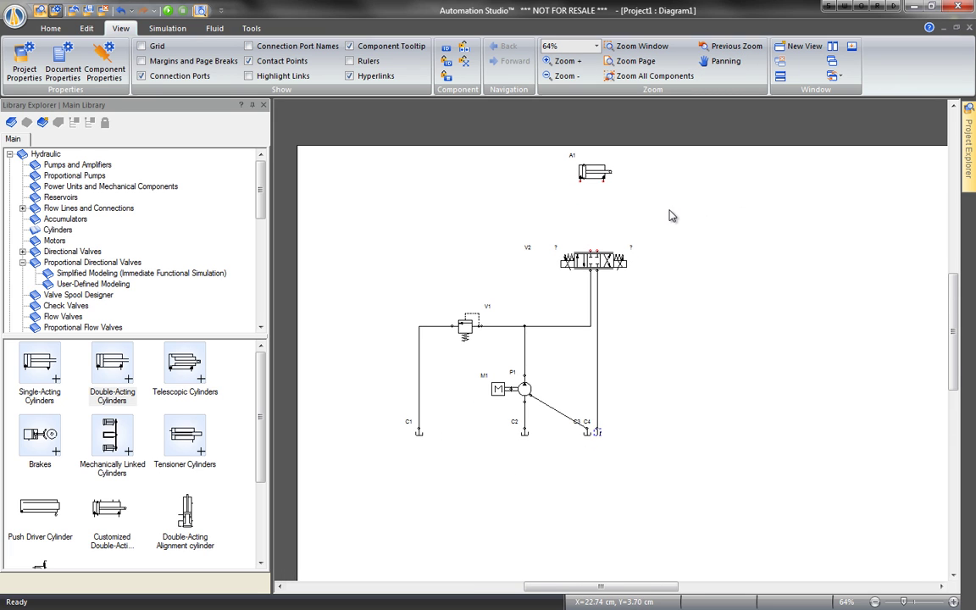
{"action": "key", "text": "space"}
{"action": "left_click_drag", "start_coordinate": [671, 222], "coordinate": [692, 206]}
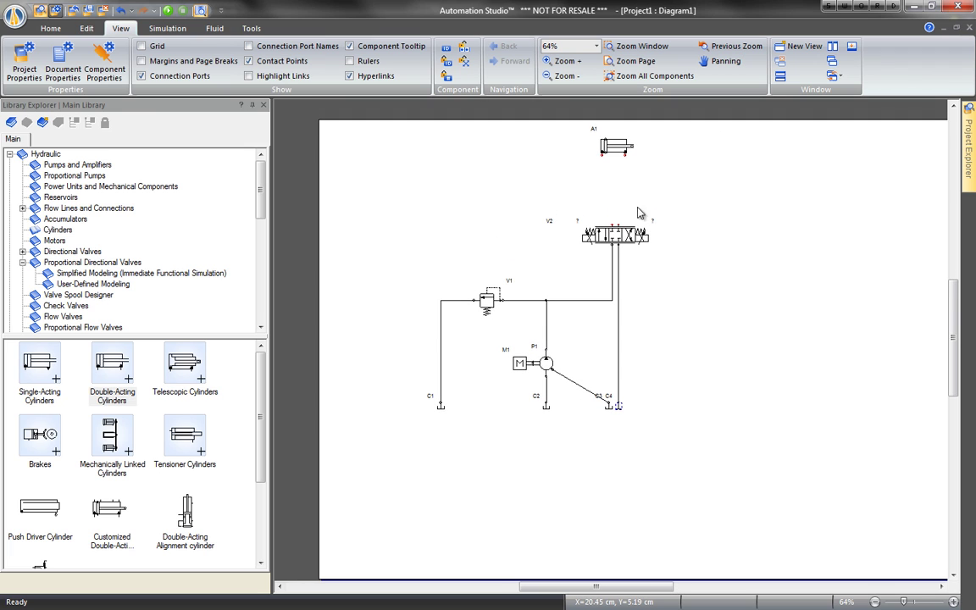
- Place an orifice with non-return valve, V3, above valve V2 and flip it horizontally
{"action": "left_click", "coordinate": [59, 317]}
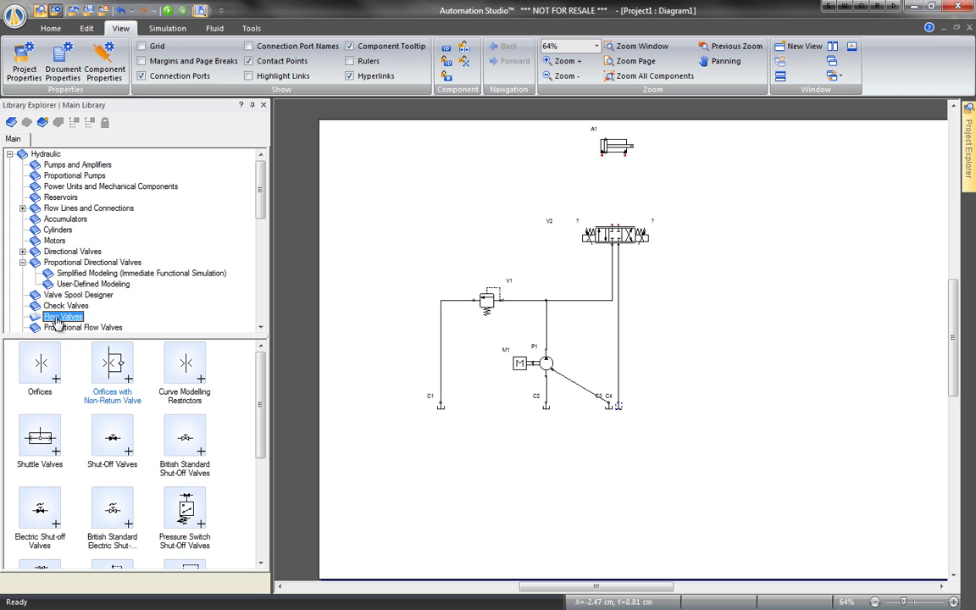
{"action": "left_click_drag", "start_coordinate": [115, 365], "coordinate": [663, 191]}
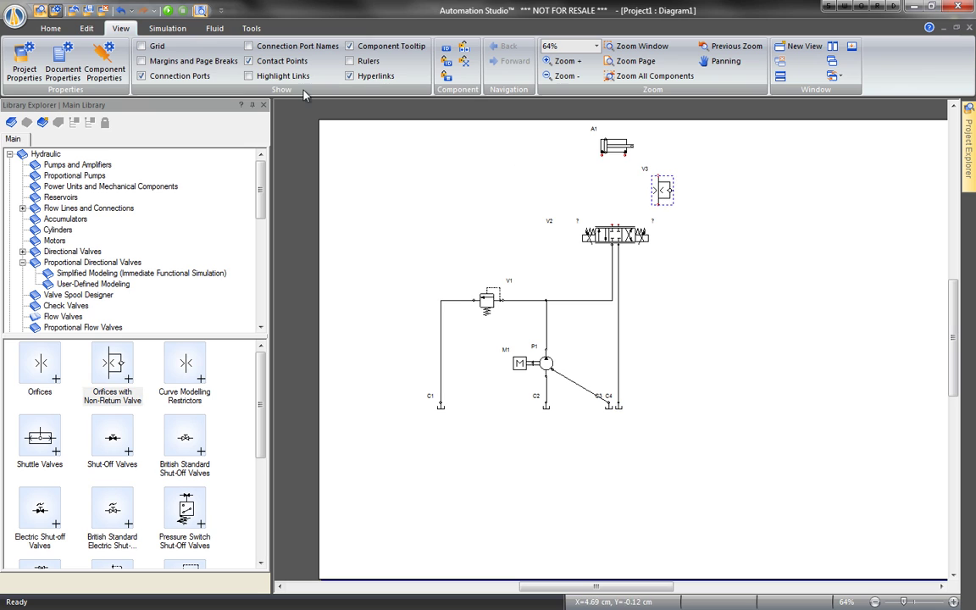
{"action": "left_click", "coordinate": [85, 30]}
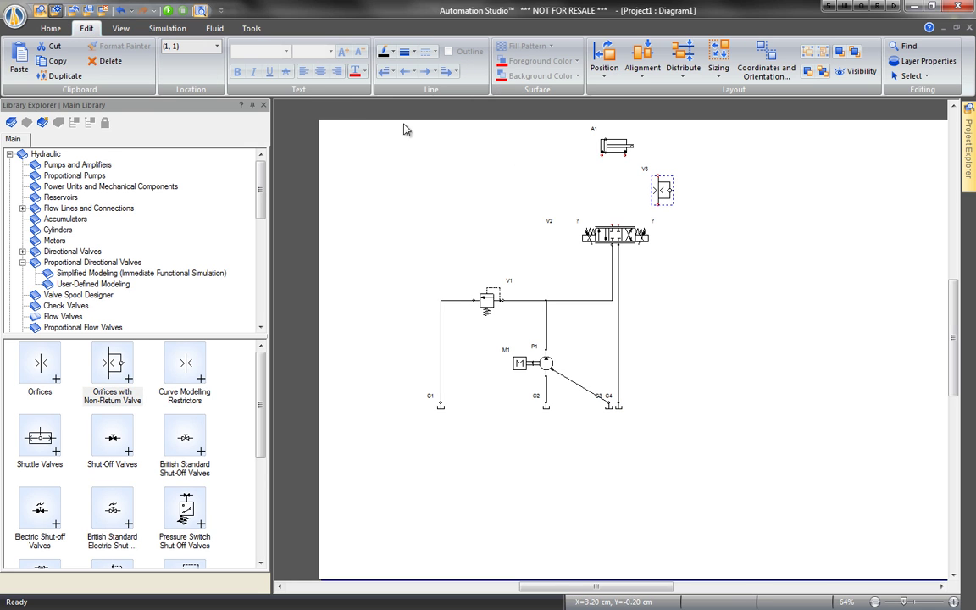
{"action": "left_click", "coordinate": [605, 74]}
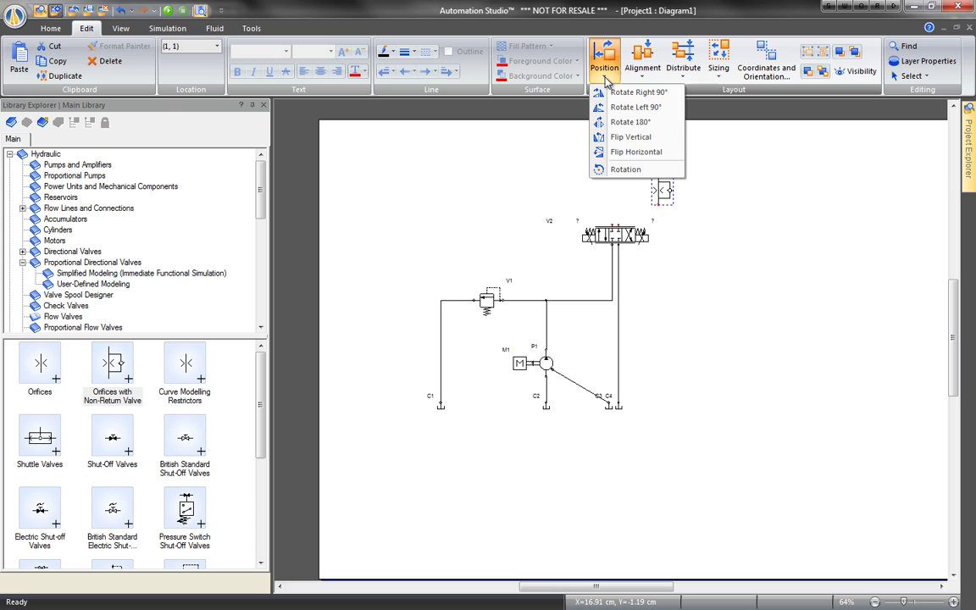
{"action": "left_click", "coordinate": [623, 152]}
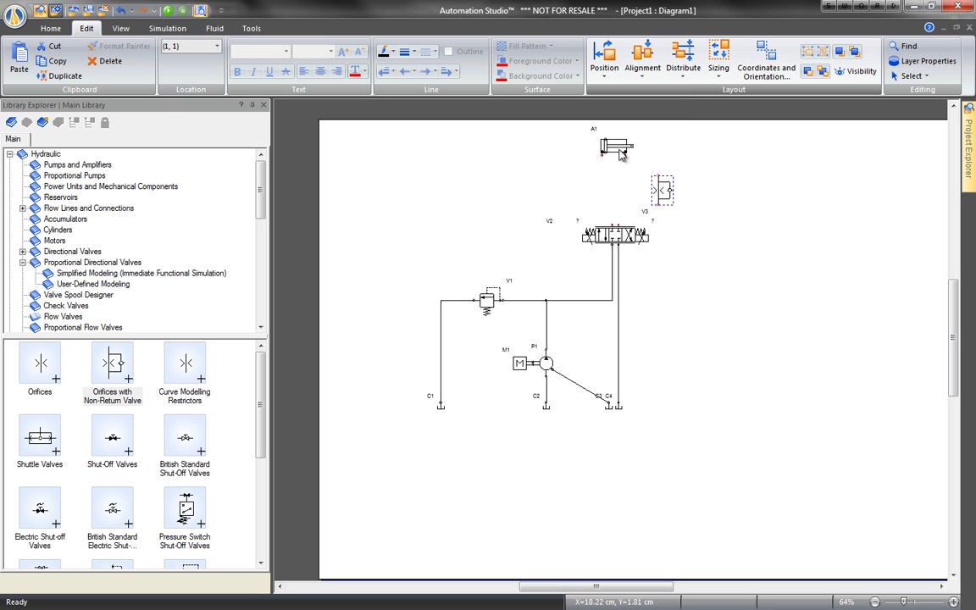
- Duplicate V3 as V4 beside it, flip V4 vertically, and pipe cylinder A1's left port to V4
{"action": "right_click", "coordinate": [663, 191]}
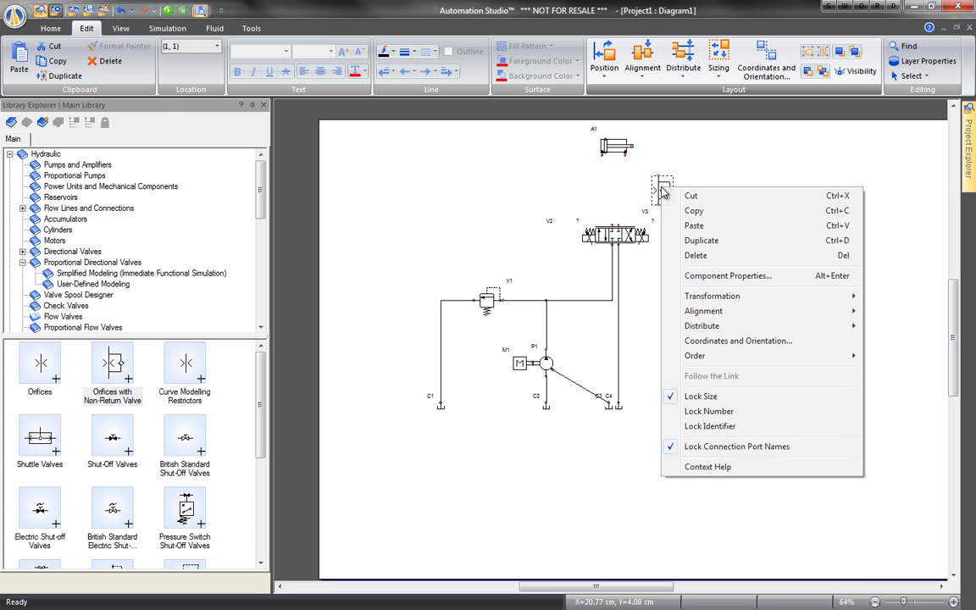
{"action": "left_click", "coordinate": [691, 241]}
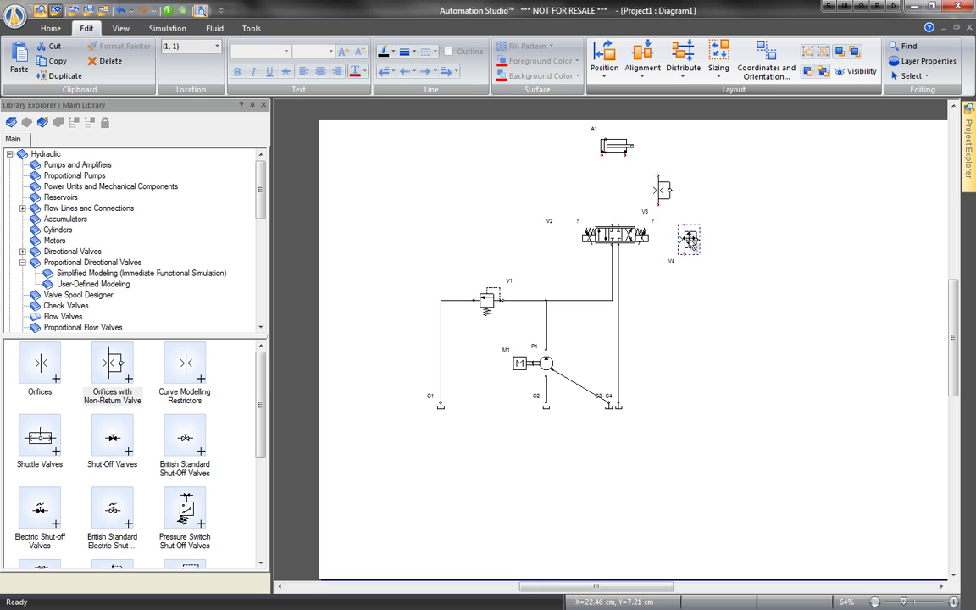
{"action": "left_click_drag", "start_coordinate": [691, 241], "coordinate": [594, 189]}
{"action": "right_click", "coordinate": [593, 187]}
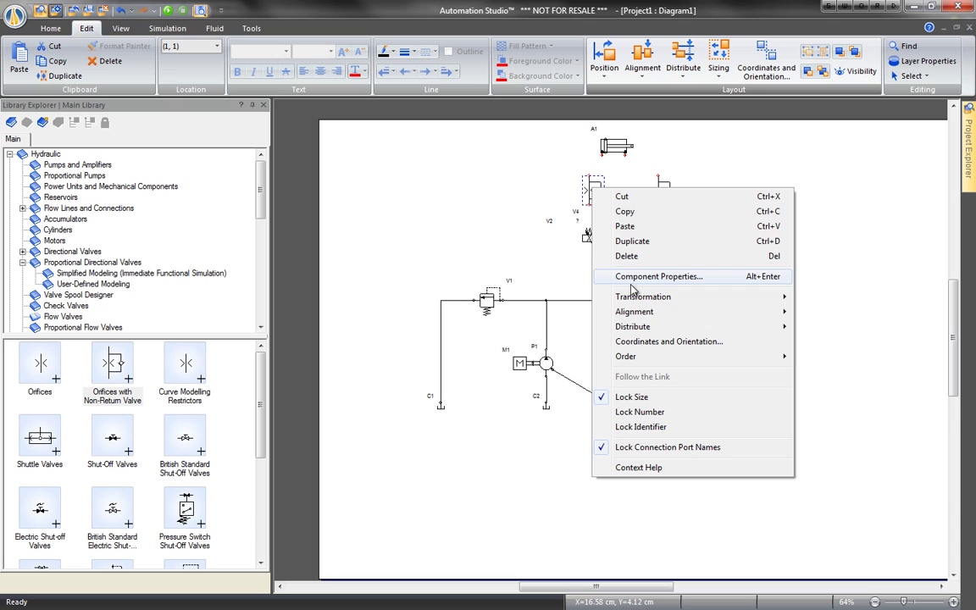
{"action": "mouse_move", "coordinate": [646, 297]}
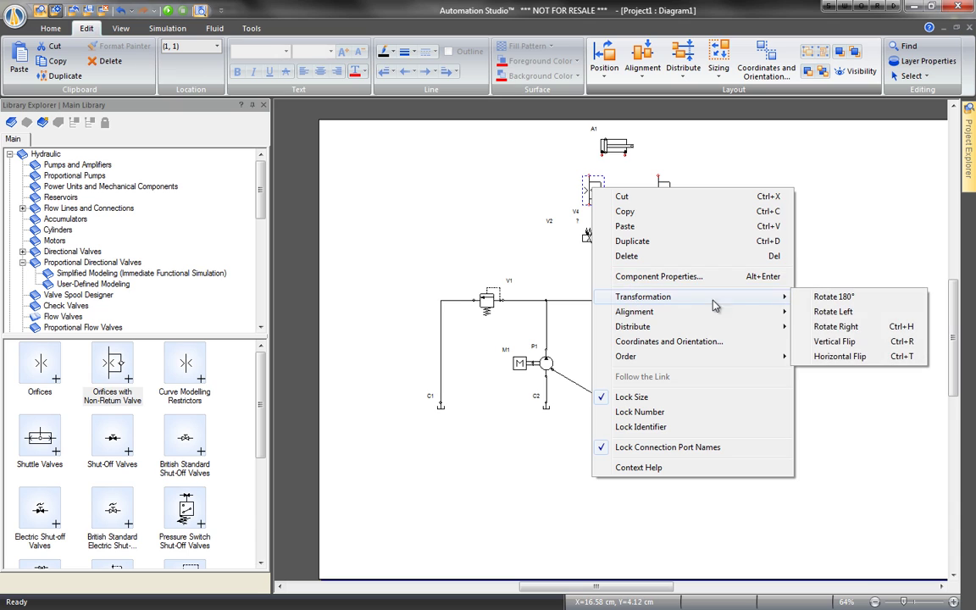
{"action": "left_click", "coordinate": [831, 341]}
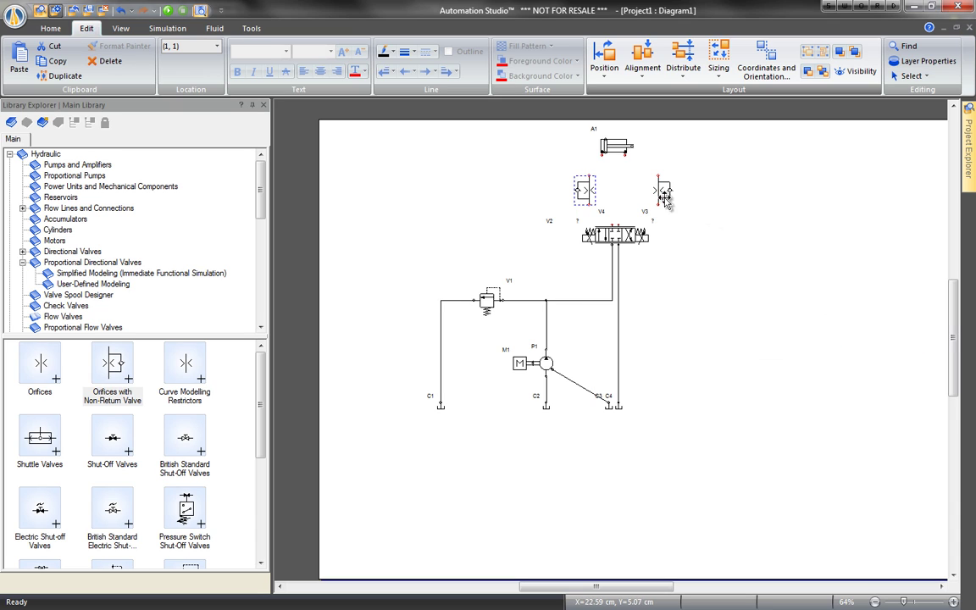
{"action": "left_click_drag", "start_coordinate": [590, 191], "coordinate": [590, 190]}
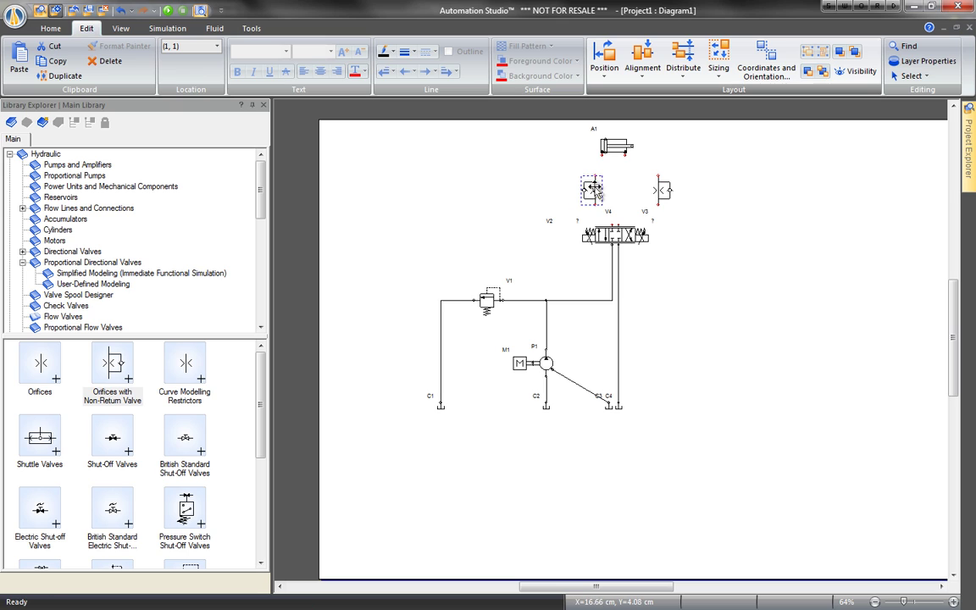
{"action": "left_click", "coordinate": [549, 170]}
{"action": "mouse_move", "coordinate": [602, 154]}
{"action": "left_mouse_down"}
{"action": "mouse_move", "coordinate": [594, 216]}
{"action": "mouse_move", "coordinate": [611, 223]}
{"action": "left_mouse_up"}
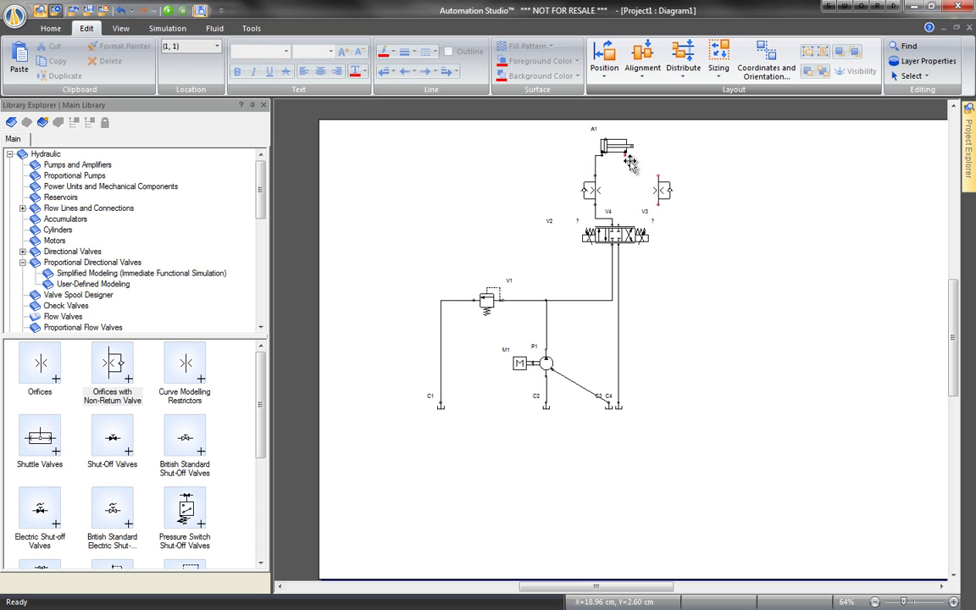
- Pipe cylinder A1's right port down to V2 and move restrictor V3 onto that line
{"action": "left_click_drag", "start_coordinate": [625, 153], "coordinate": [619, 223]}
{"action": "left_click", "coordinate": [665, 192]}
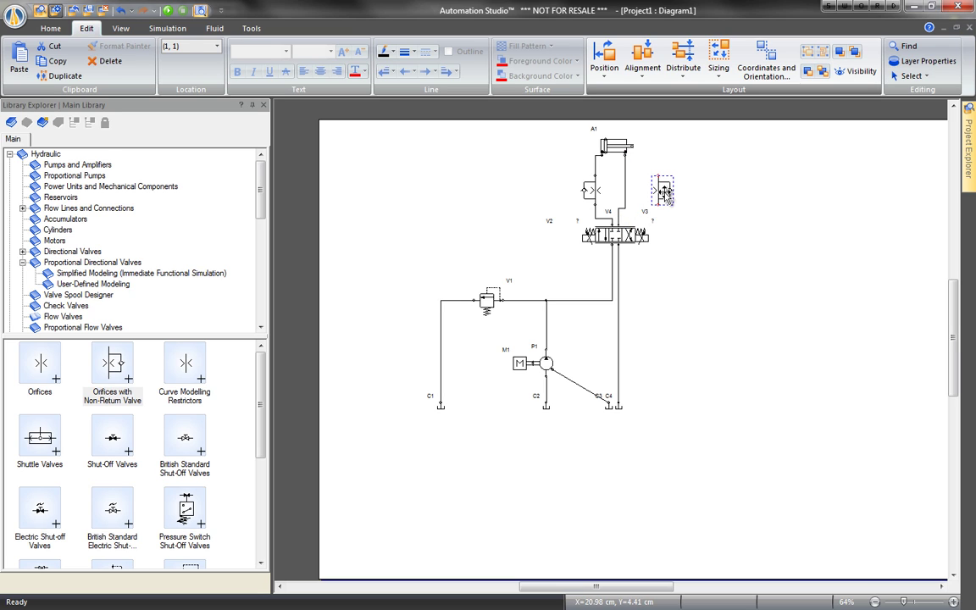
{"action": "left_click_drag", "start_coordinate": [665, 191], "coordinate": [631, 194]}
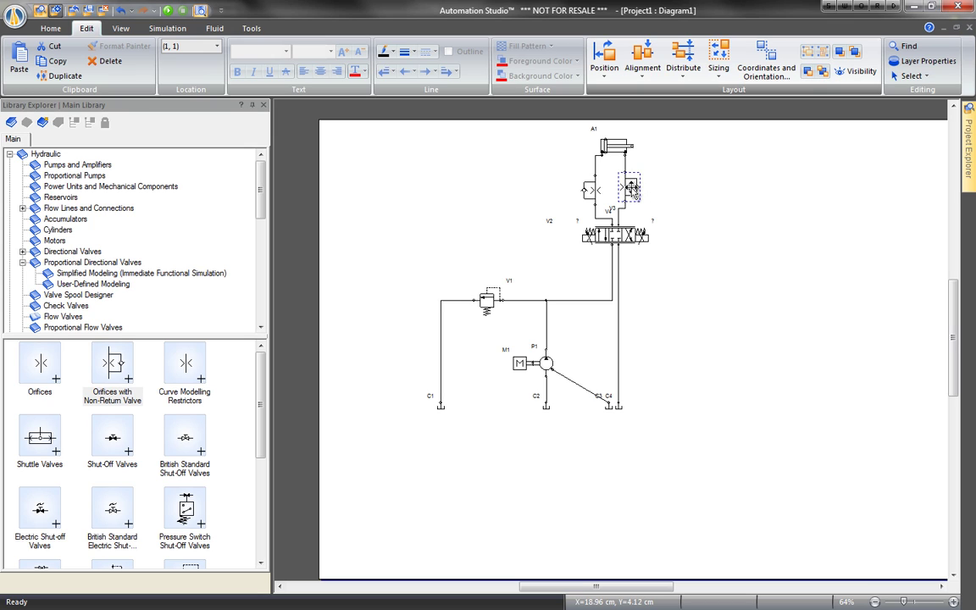
{"action": "mouse_move", "coordinate": [631, 188]}
{"action": "left_mouse_down"}
{"action": "mouse_move", "coordinate": [573, 188]}
{"action": "mouse_move", "coordinate": [636, 194]}
{"action": "mouse_move", "coordinate": [572, 170]}
{"action": "mouse_move", "coordinate": [634, 197]}
{"action": "mouse_move", "coordinate": [632, 186]}
{"action": "left_mouse_up"}
- Straighten the line segments around V3 and nudge restrictor V4 down slightly
{"action": "scroll", "coordinate": [631, 188], "scroll_direction": "up", "scroll_amount": 4}
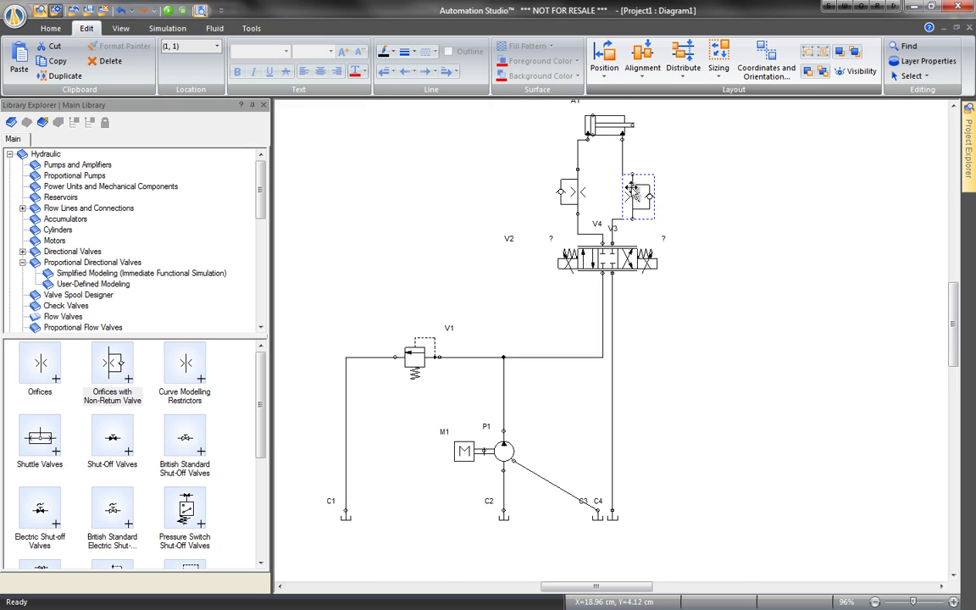
{"action": "left_click", "coordinate": [616, 150]}
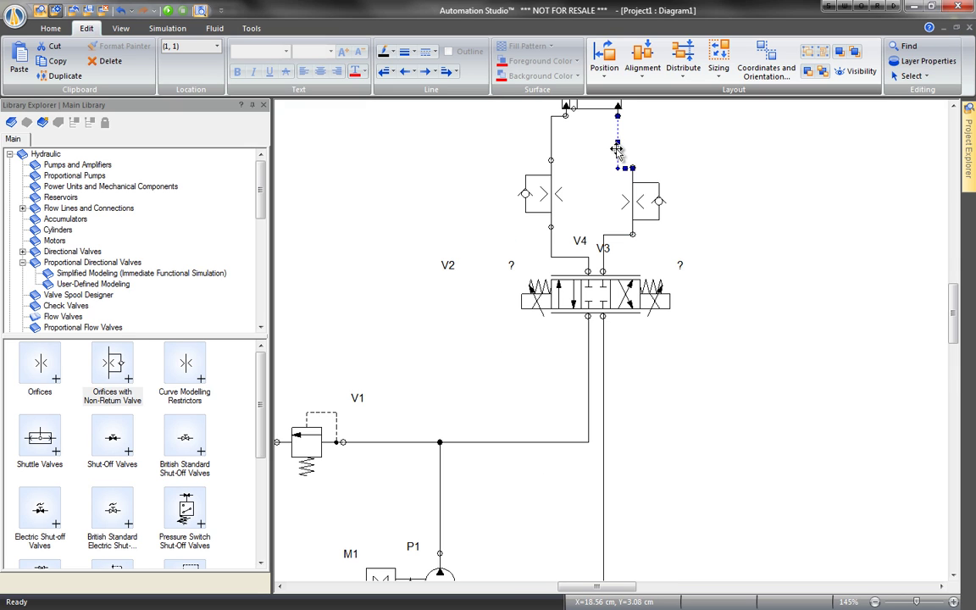
{"action": "left_click_drag", "start_coordinate": [633, 141], "coordinate": [632, 143]}
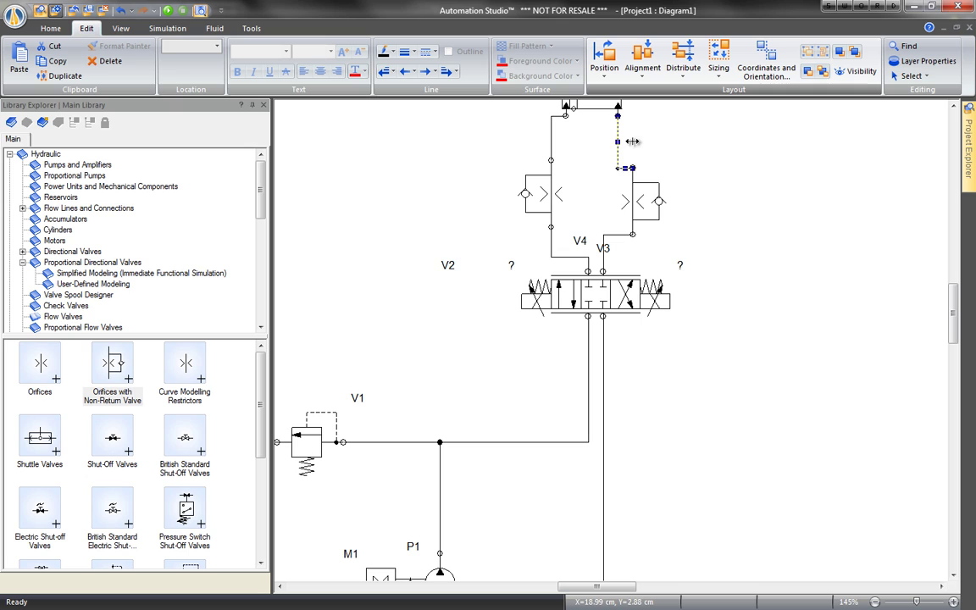
{"action": "left_click", "coordinate": [543, 195]}
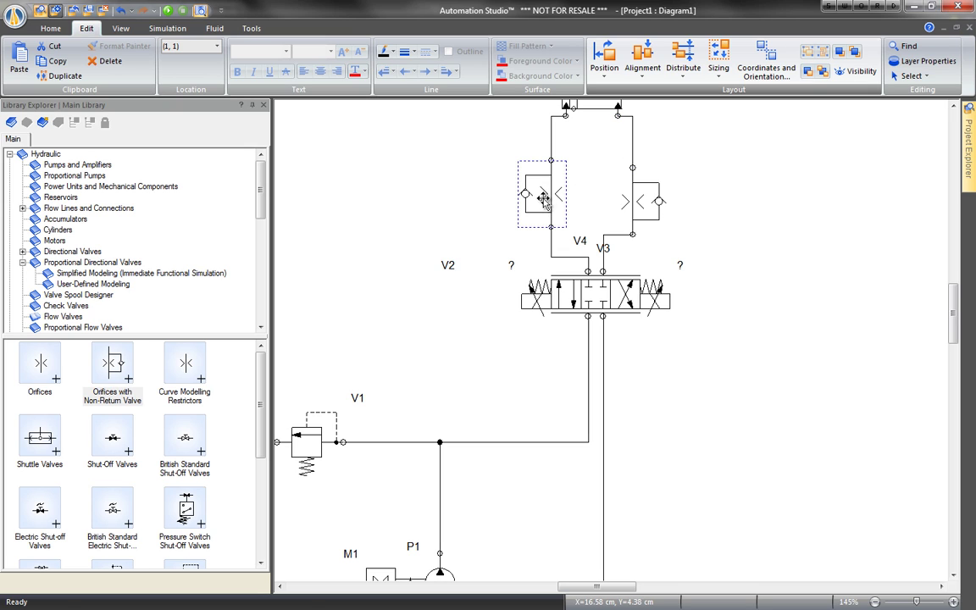
{"action": "left_click_drag", "start_coordinate": [543, 197], "coordinate": [543, 205]}
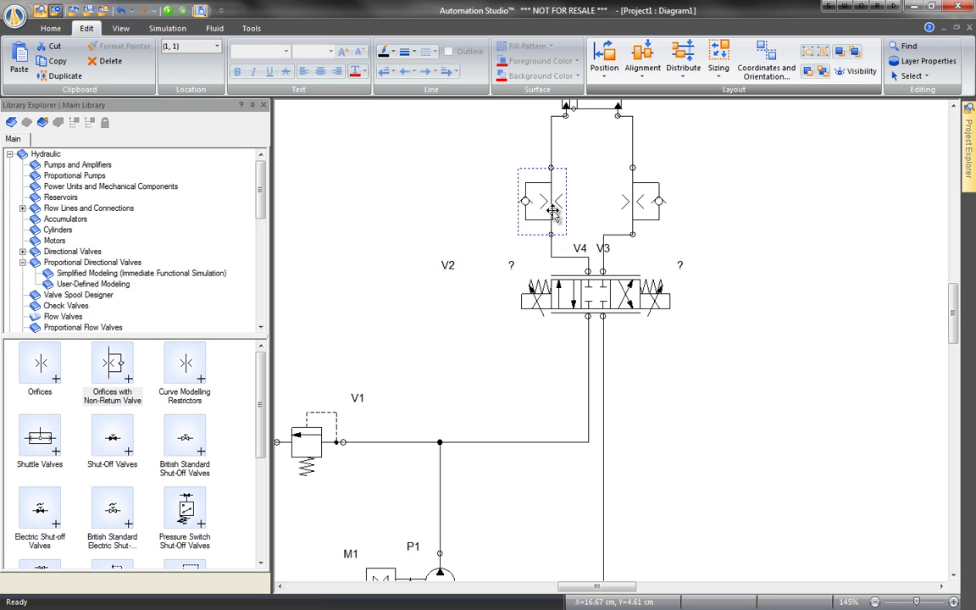
{"action": "left_click", "coordinate": [620, 238]}
{"action": "left_click_drag", "start_coordinate": [620, 237], "coordinate": [619, 257]}
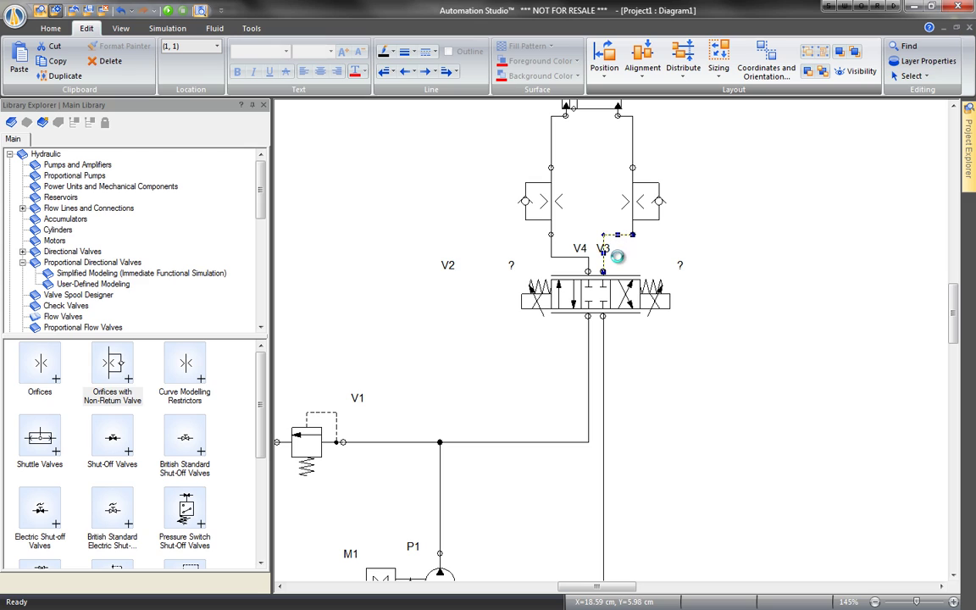
- Delete restrictors V3 and V4, then undo to restore both
{"action": "left_click", "coordinate": [644, 209]}
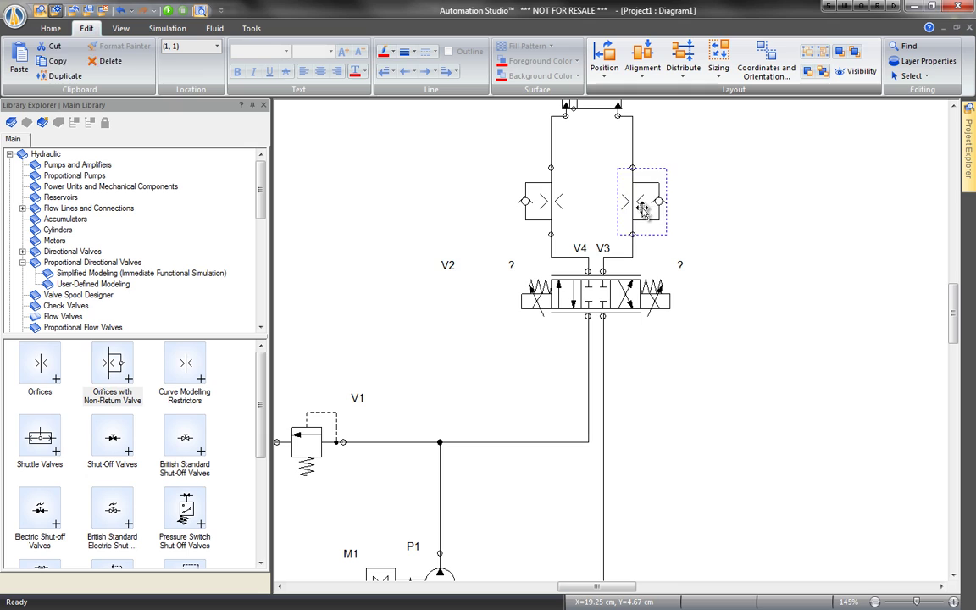
{"action": "key", "text": "Delete"}
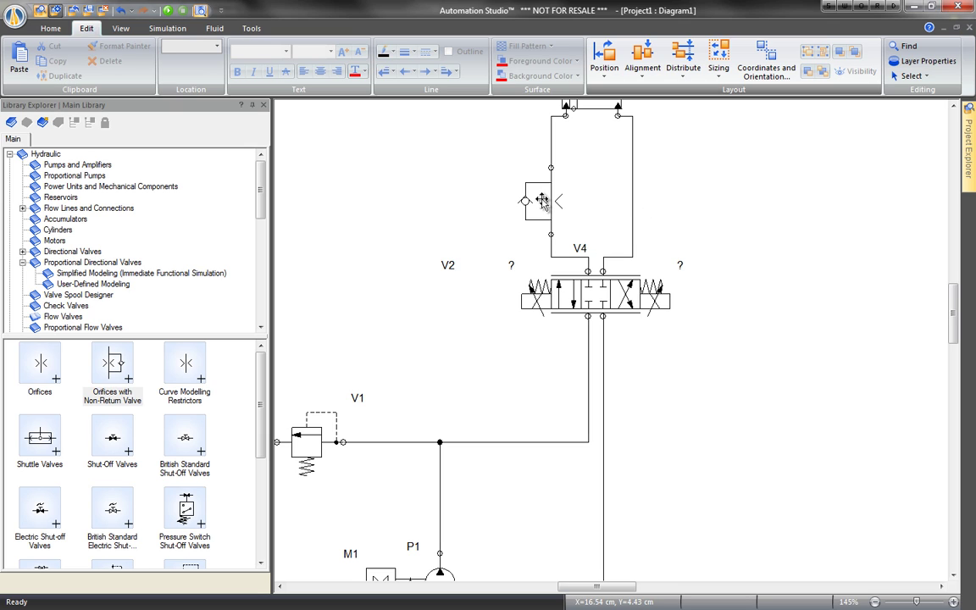
{"action": "left_click", "coordinate": [541, 200]}
{"action": "key", "text": "Delete"}
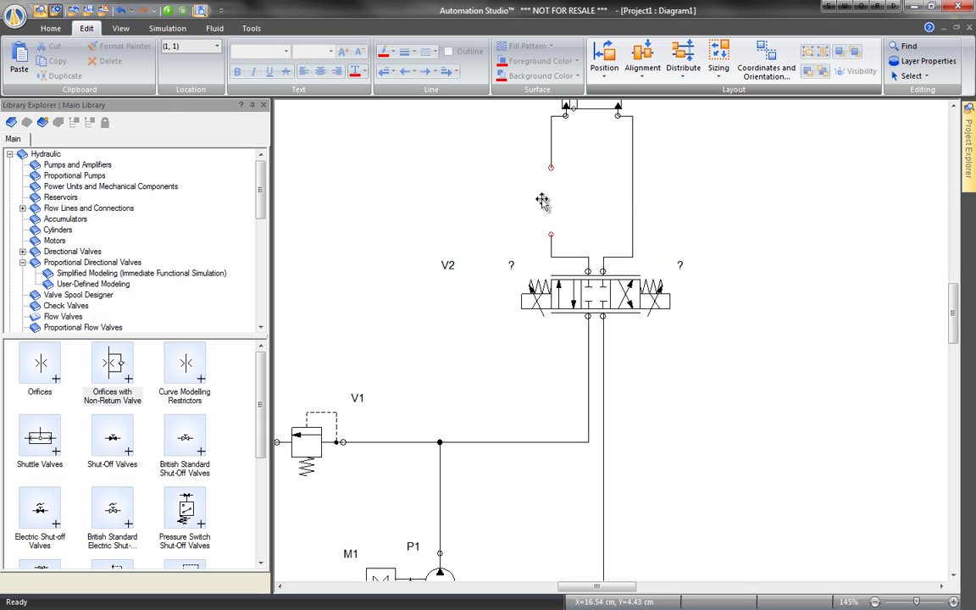
{"action": "left_click", "coordinate": [121, 11]}
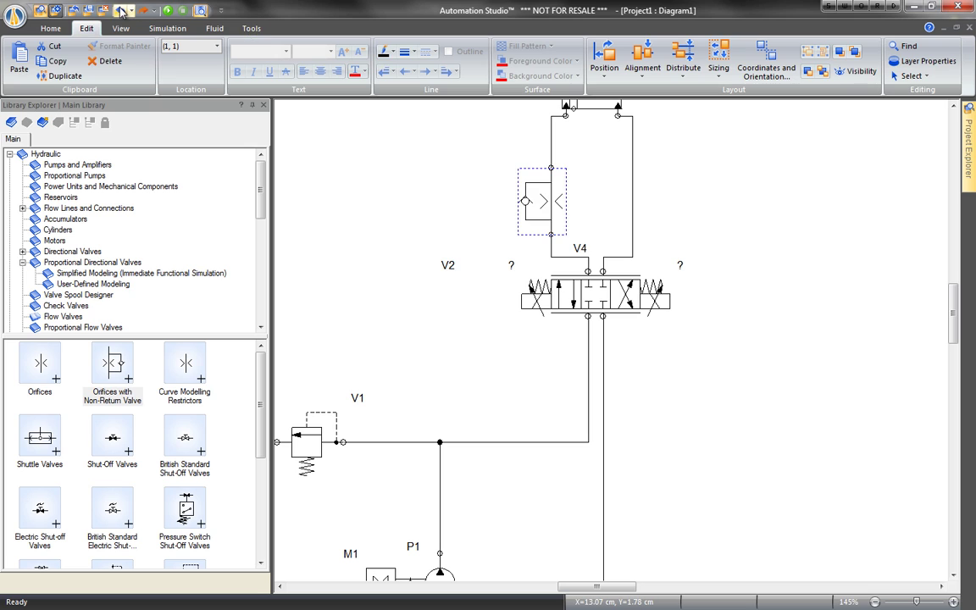
{"action": "left_click", "coordinate": [121, 10]}
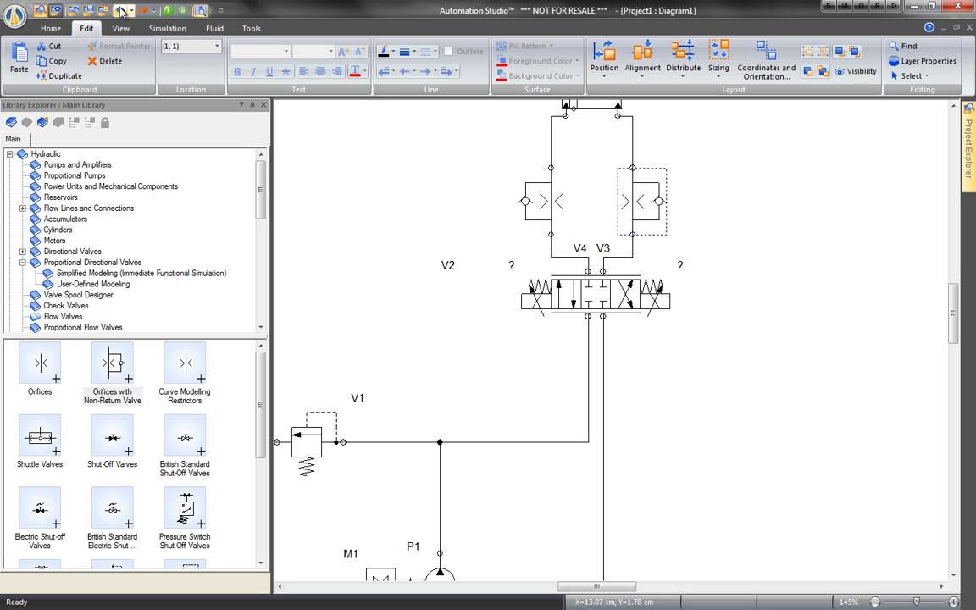
{"action": "left_click", "coordinate": [121, 10]}
- Zoom to fit all circuit components in view
{"action": "right_click", "coordinate": [122, 10]}
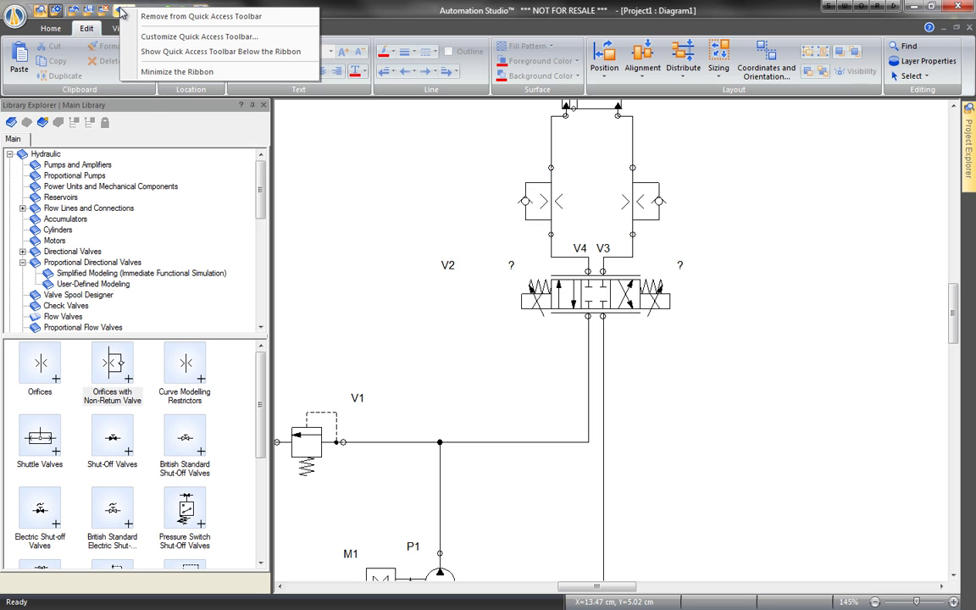
{"action": "right_click", "coordinate": [326, 172]}
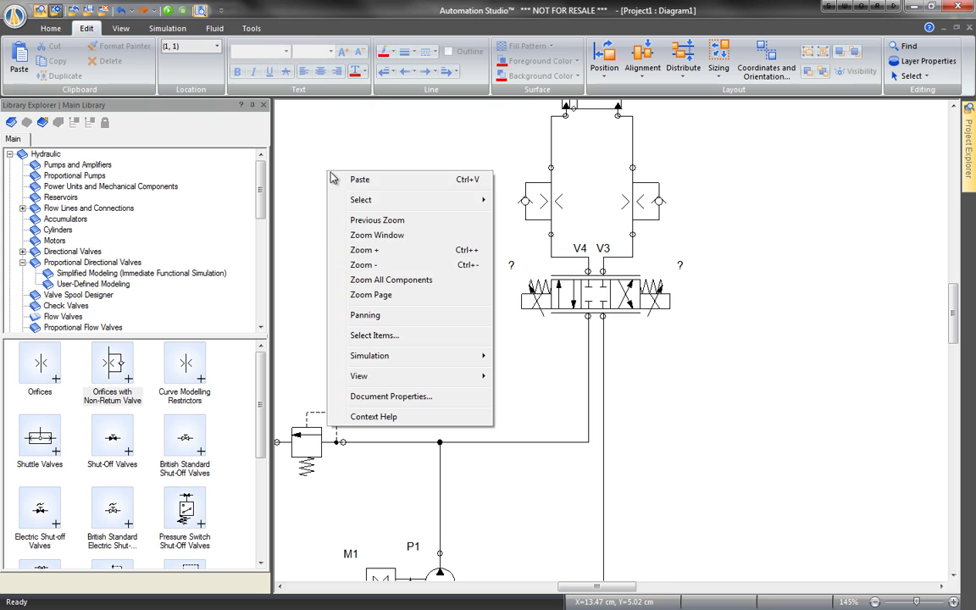
{"action": "left_click", "coordinate": [399, 280]}
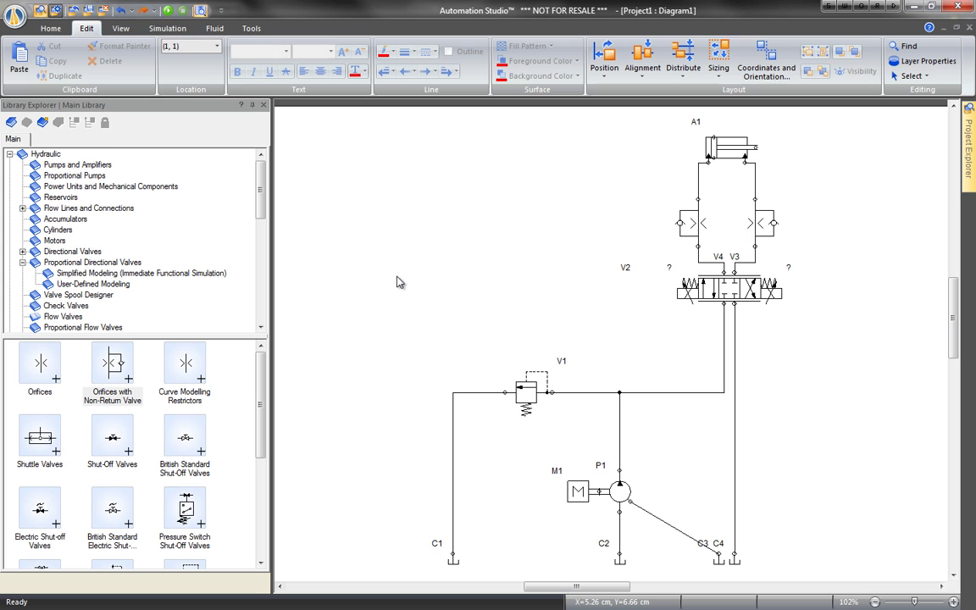
- Start a Normal Simulation of the circuit from the Simulation tab
{"action": "left_click", "coordinate": [178, 31]}
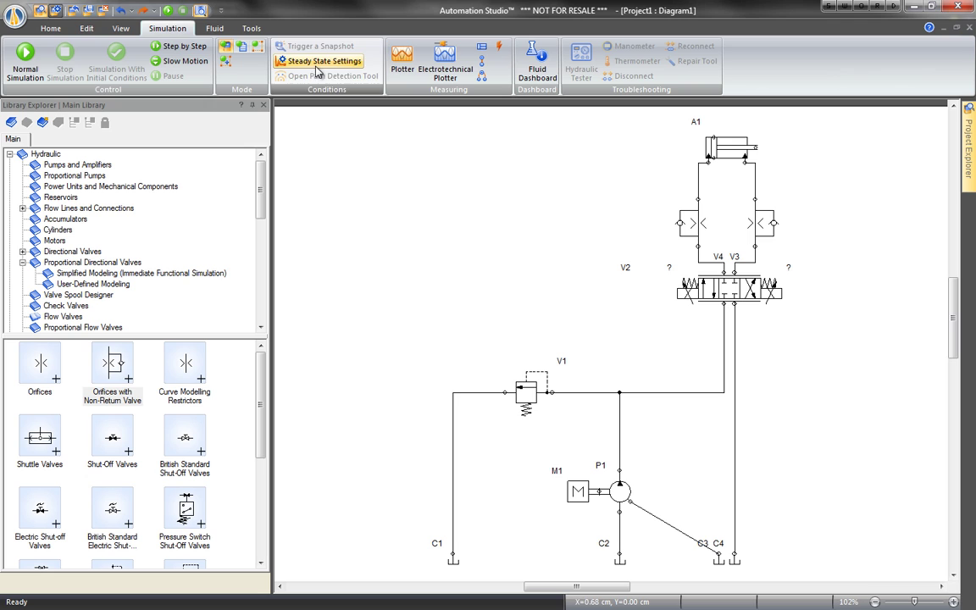
{"action": "left_click", "coordinate": [25, 54]}
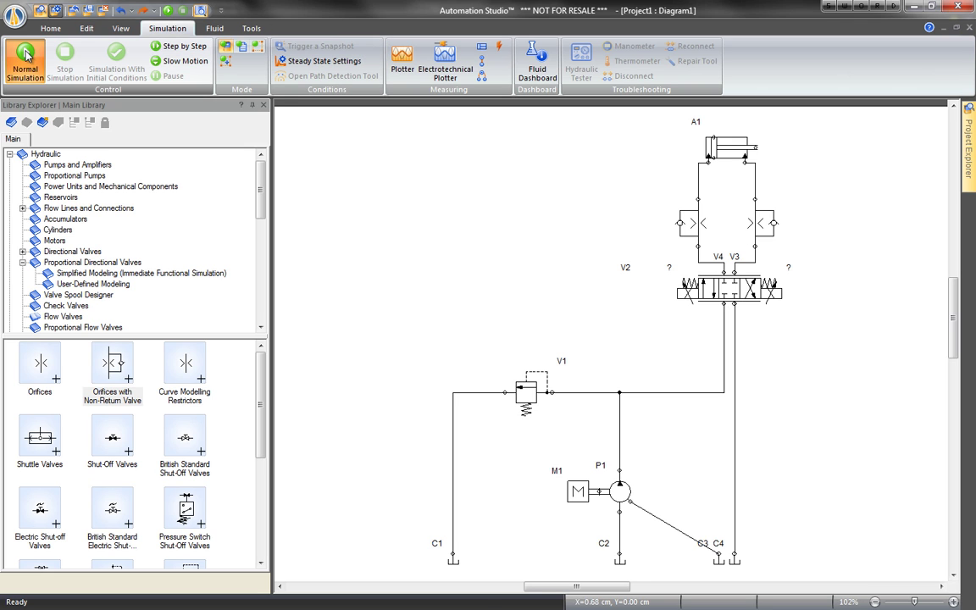